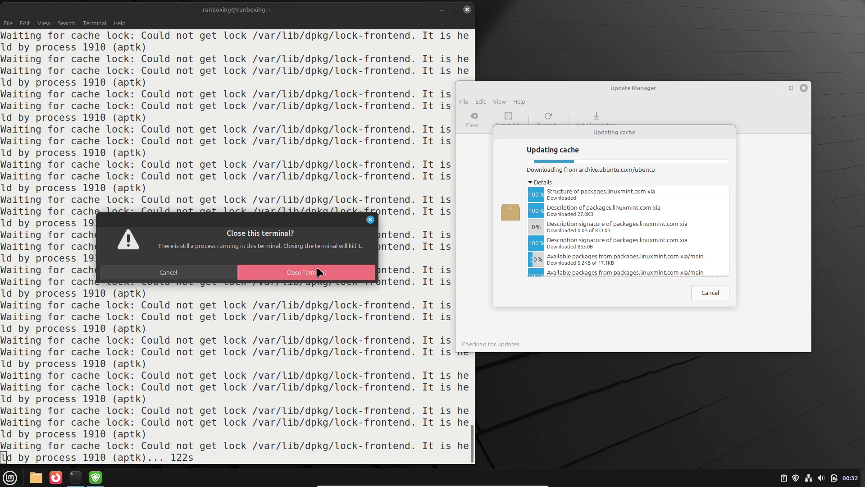
Close the terminal despite its running process and cancel the Update Manager's cache update.
click(318, 271)
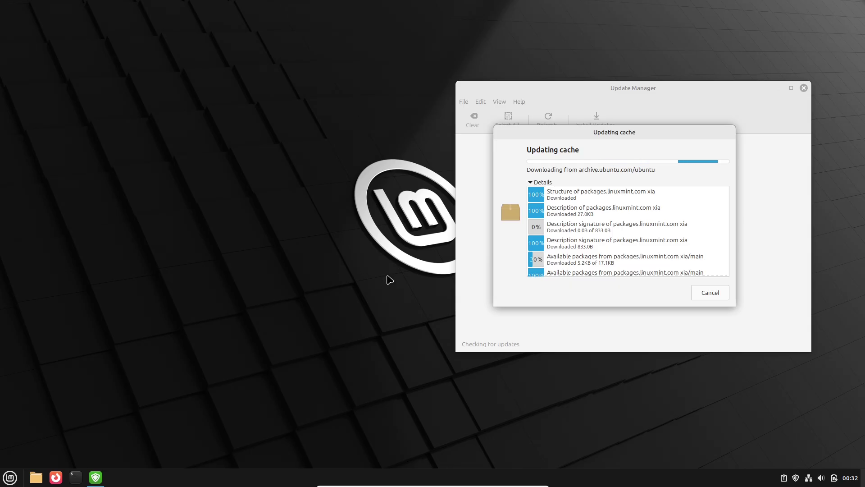
drag(599, 131, 303, 213)
key(Escape)
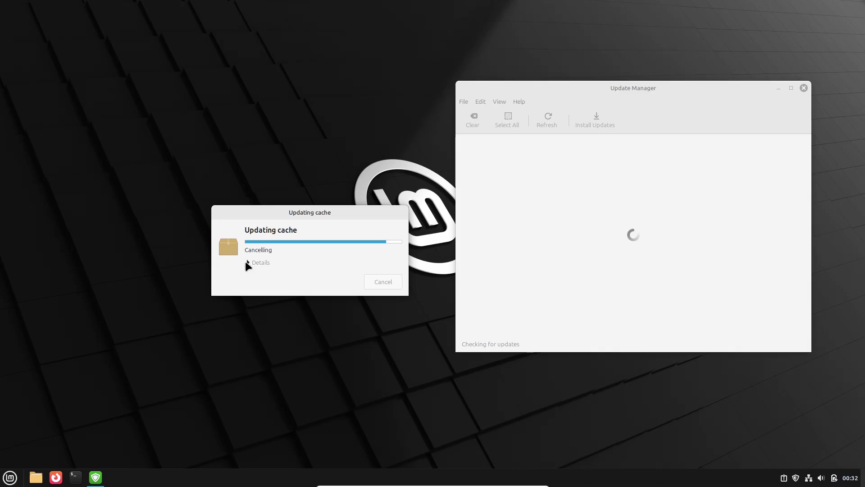
click(10, 478)
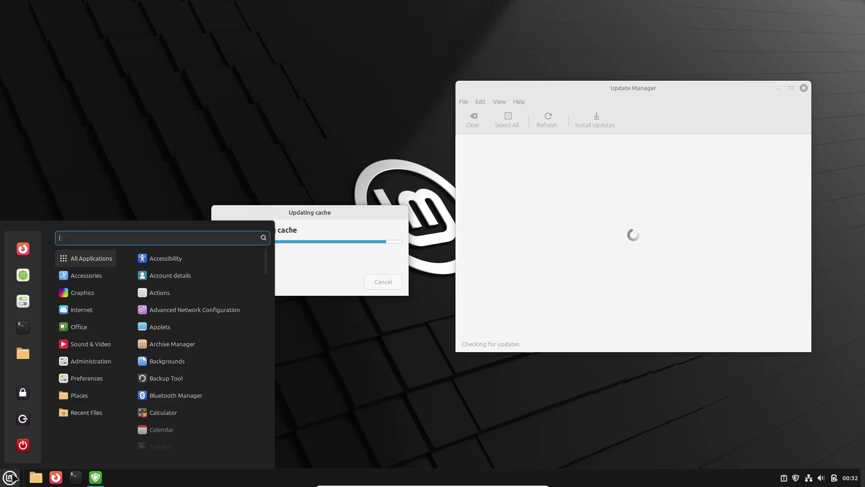
click(223, 168)
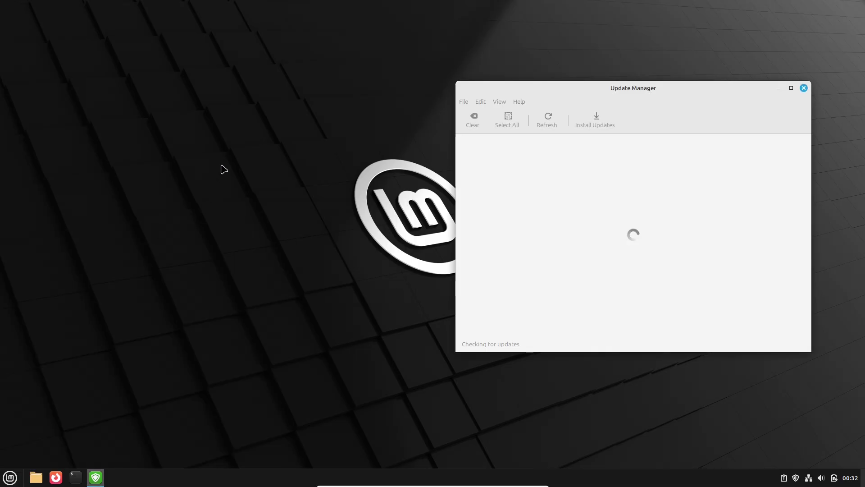
right_click(226, 228)
Apply the available Update Manager update, authenticating with the account password, and expand the package installation details.
click(449, 132)
drag(591, 91, 467, 116)
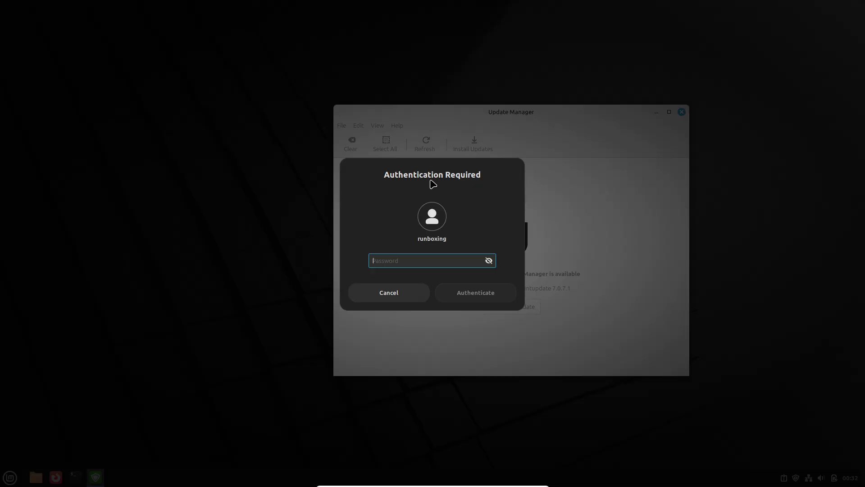
text(•••••)
key(Return)
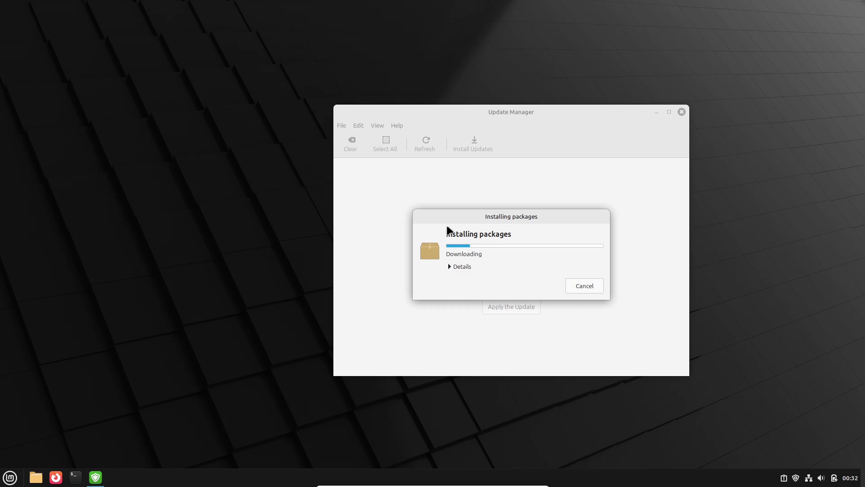
click(450, 266)
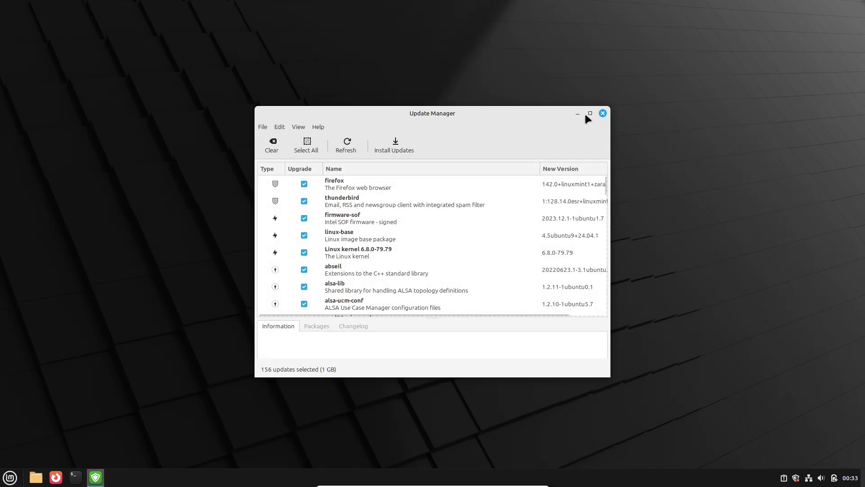
Maximize the Update Manager with a taller update list and launch the upgrade to "Linux Mint 22.2 Zara".
click(589, 114)
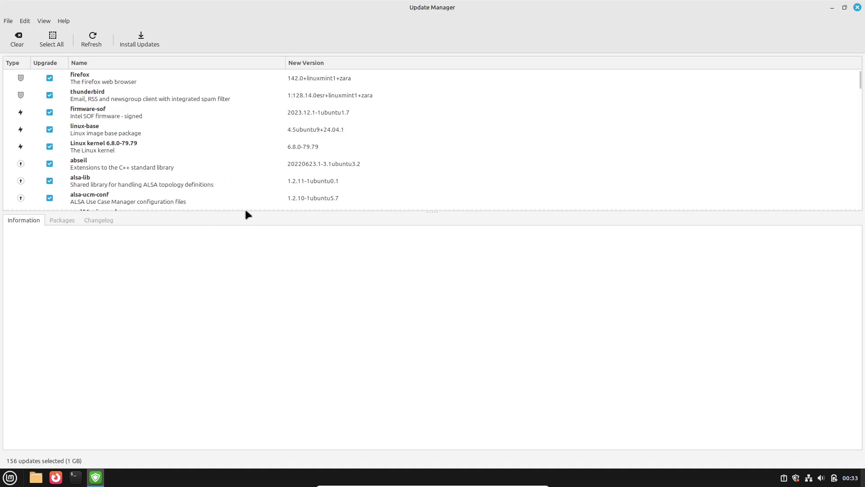
drag(246, 211, 237, 361)
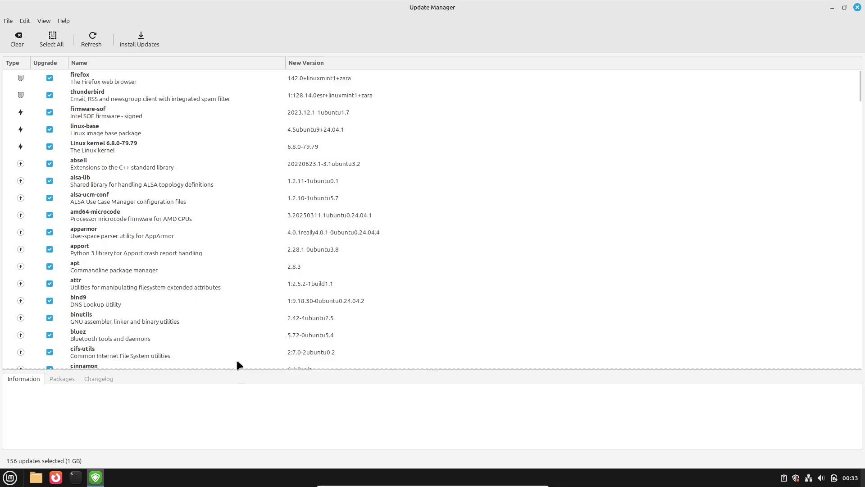
click(25, 21)
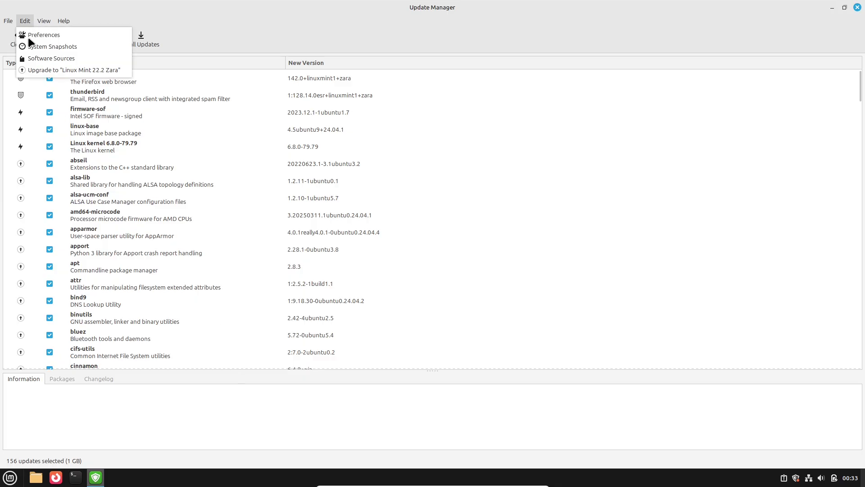
click(79, 66)
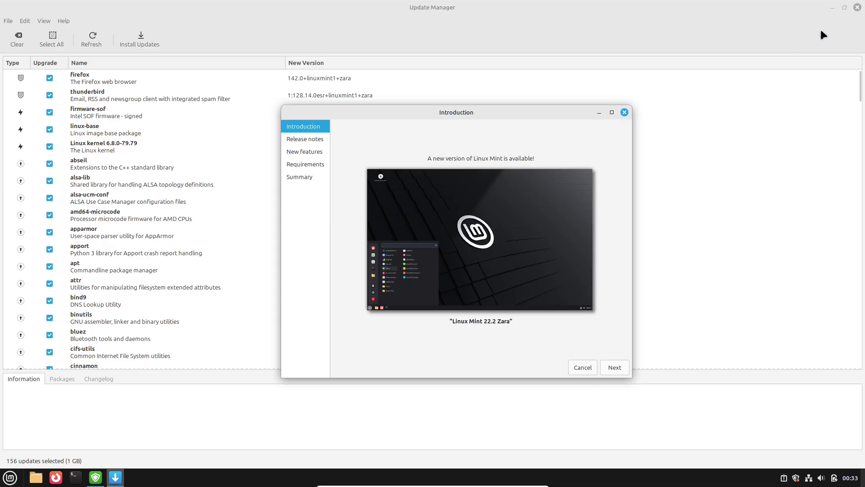
Arrange the restored Update Manager and the upgrade wizard side by side, and look through the update list to its end.
click(844, 7)
drag(496, 120, 624, 105)
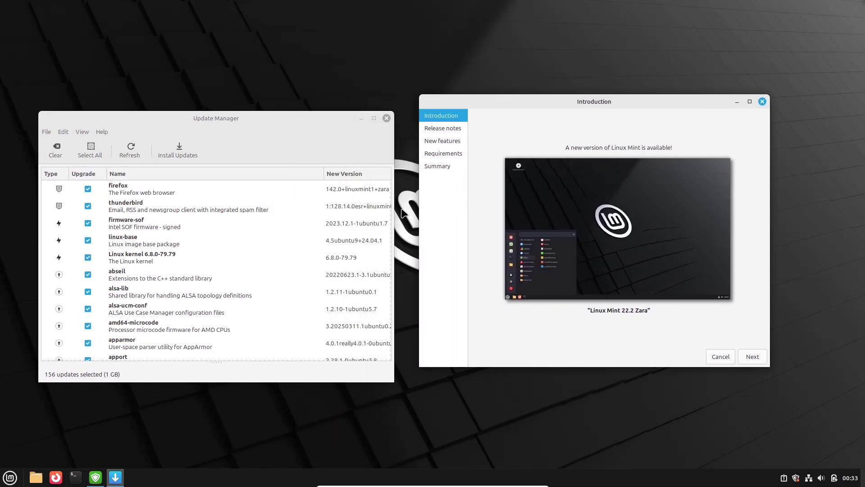
drag(388, 198, 390, 354)
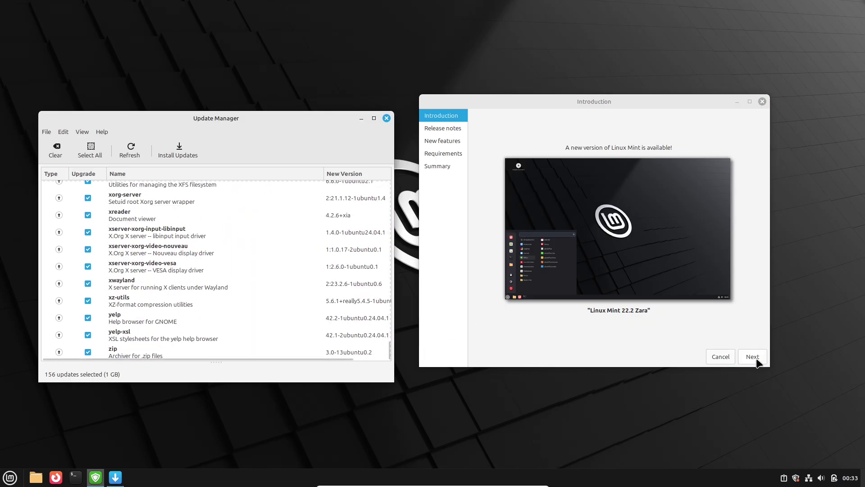
click(747, 101)
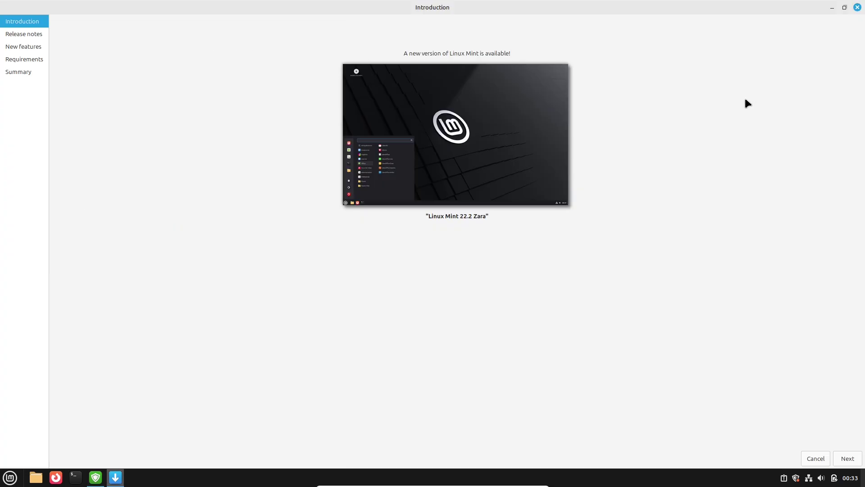
click(844, 8)
Advance the upgrade wizard to Release notes and open the linked notes in Firefox, closing the Mozilla privacy page.
click(757, 357)
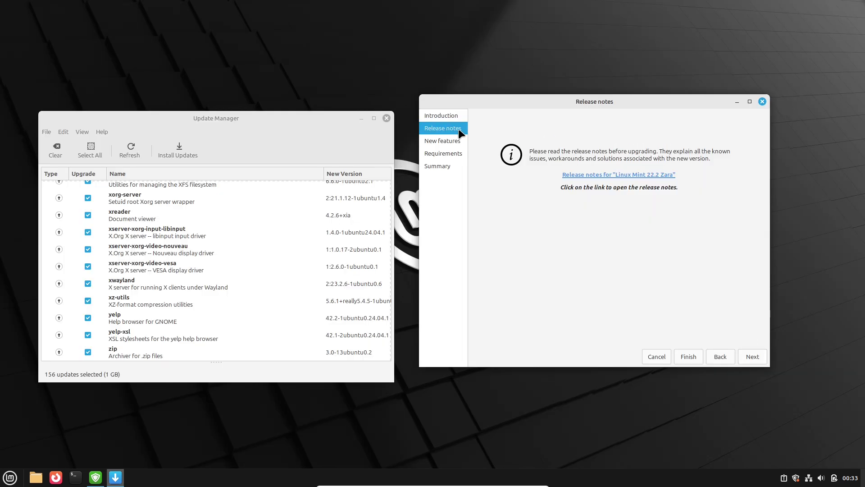
click(607, 177)
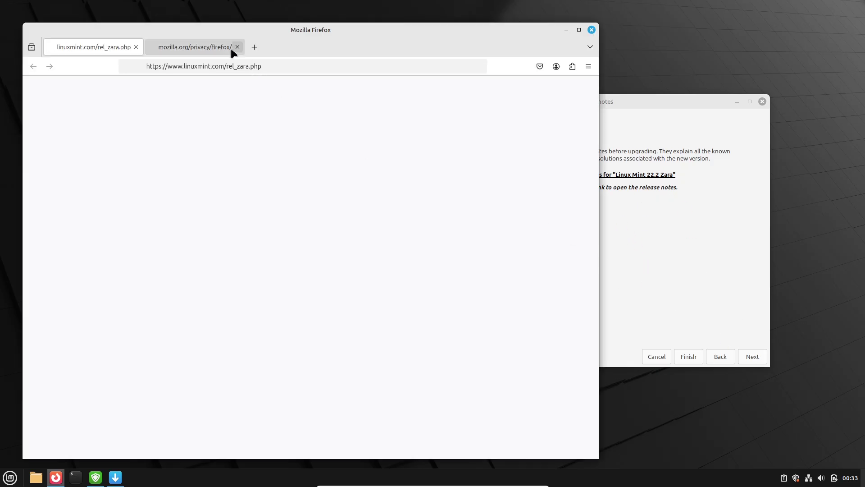
click(230, 46)
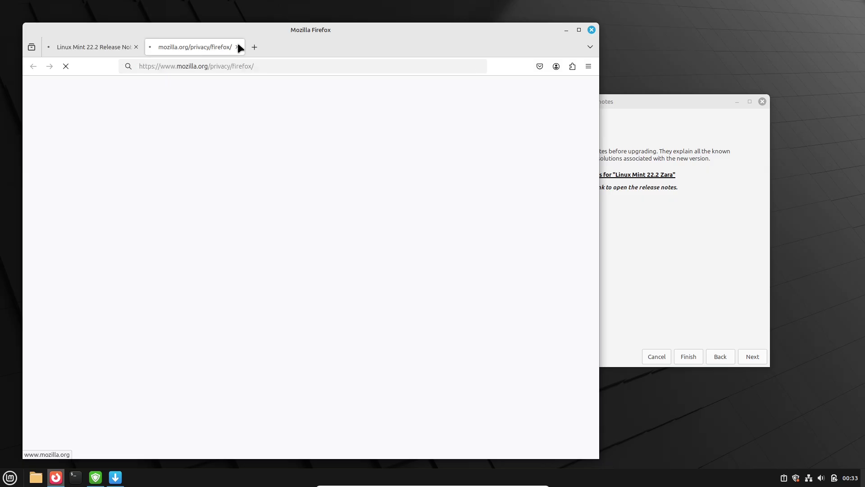
click(237, 46)
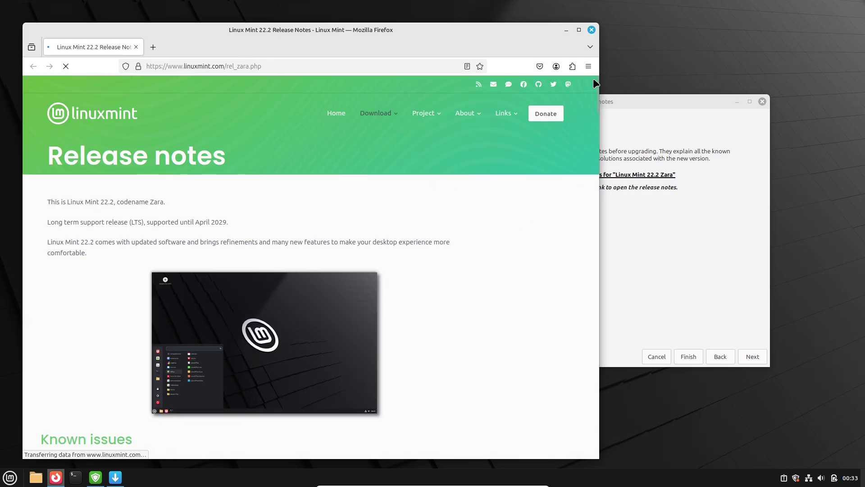
Zoom the release notes page to 120% and read down to the Virtualbox Display Settings section.
click(589, 64)
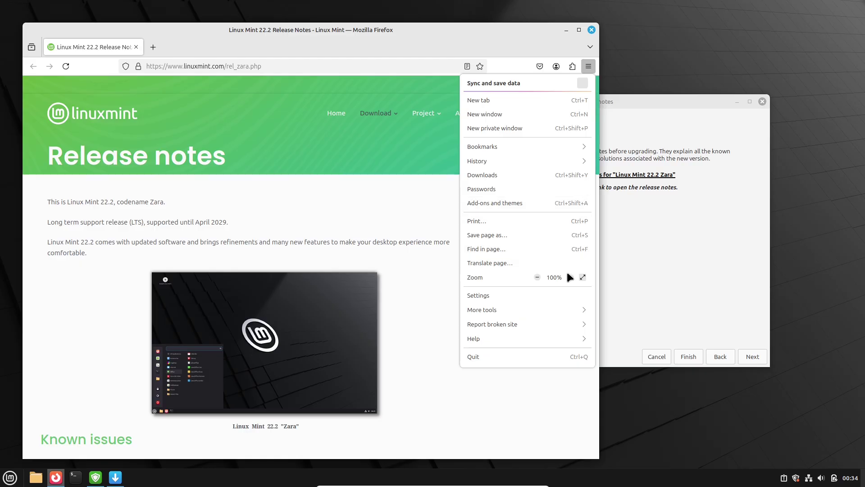
click(571, 277)
click(571, 277)
click(437, 206)
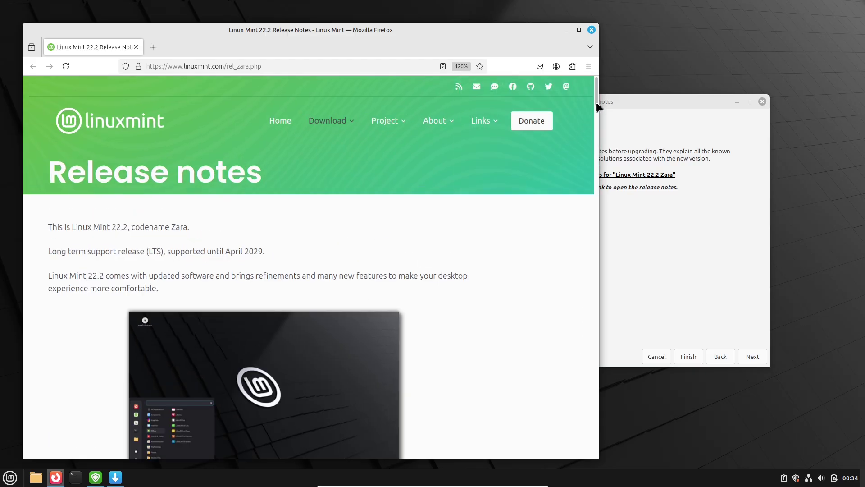
scroll(596, 110, down, 2)
drag(596, 113, 580, 161)
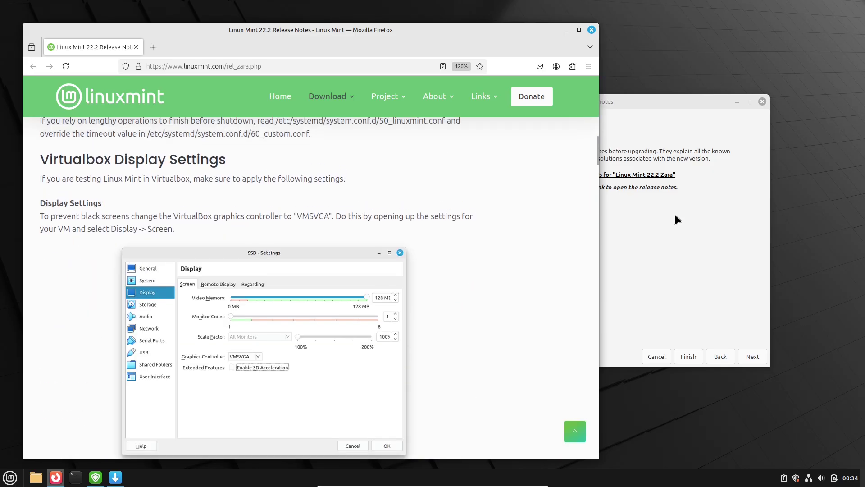
Advance the upgrade wizard to New features and open the linked page on what is new in Linux Mint 22.2 Zara.
click(615, 158)
click(752, 357)
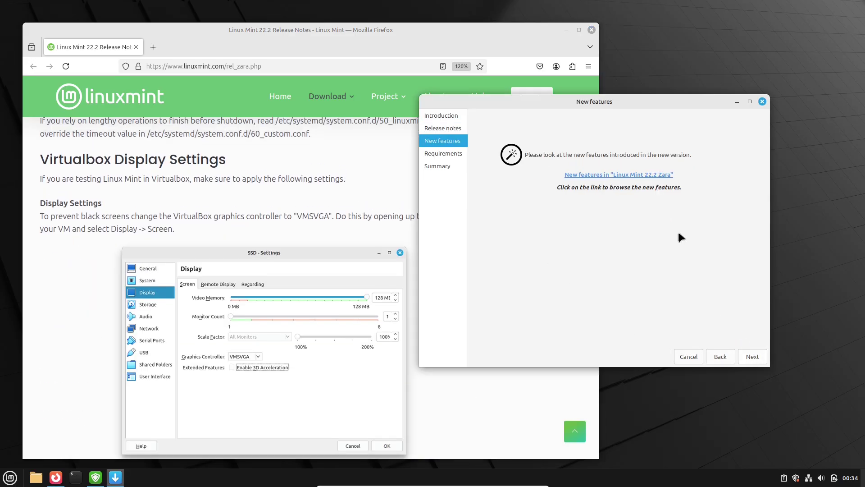
click(608, 176)
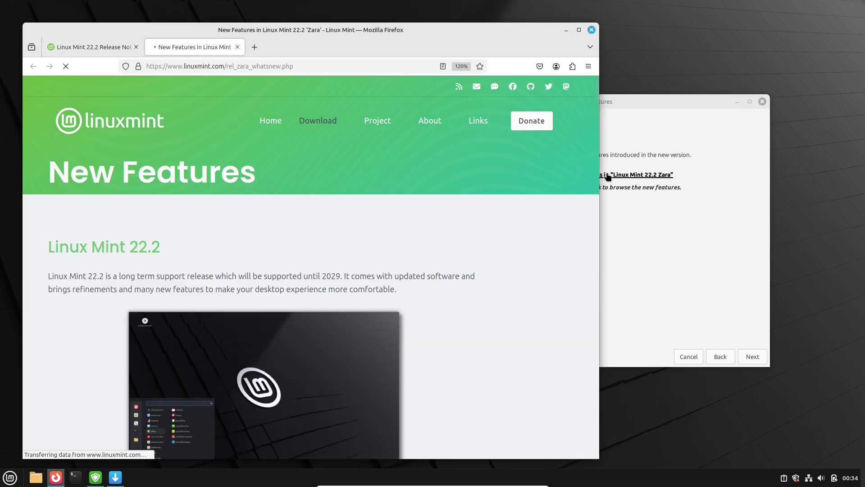
scroll(596, 96, down, 1)
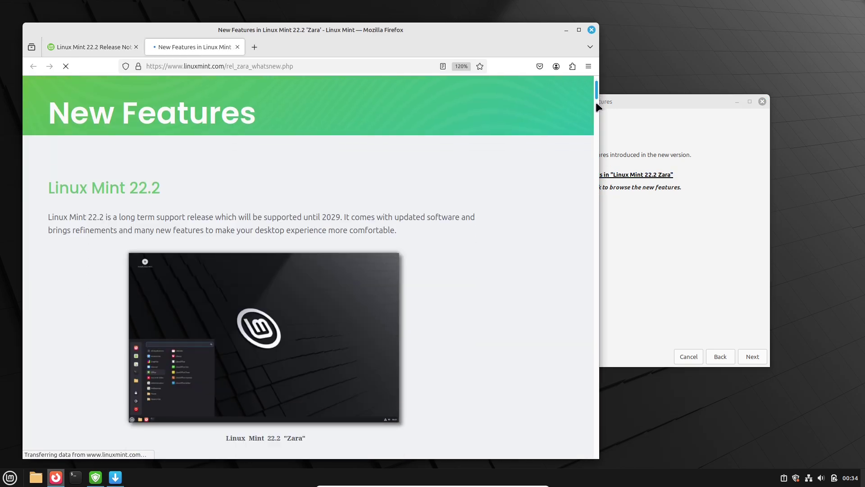
mouse_move(595, 102)
mouse_down()
mouse_move(589, 272)
mouse_move(586, 94)
mouse_up()
Accept the upgrade risk on the wizard's Requirements page, apply the upgrade and authenticate with the account password.
click(739, 241)
click(746, 358)
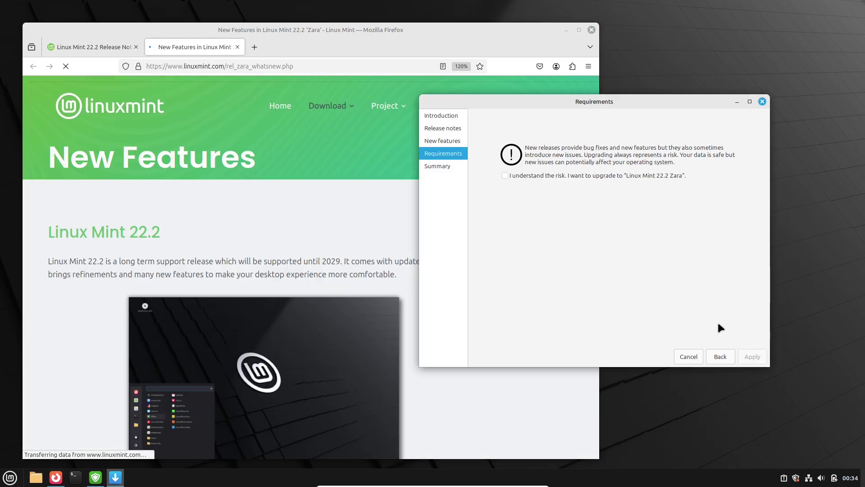
click(503, 175)
click(751, 356)
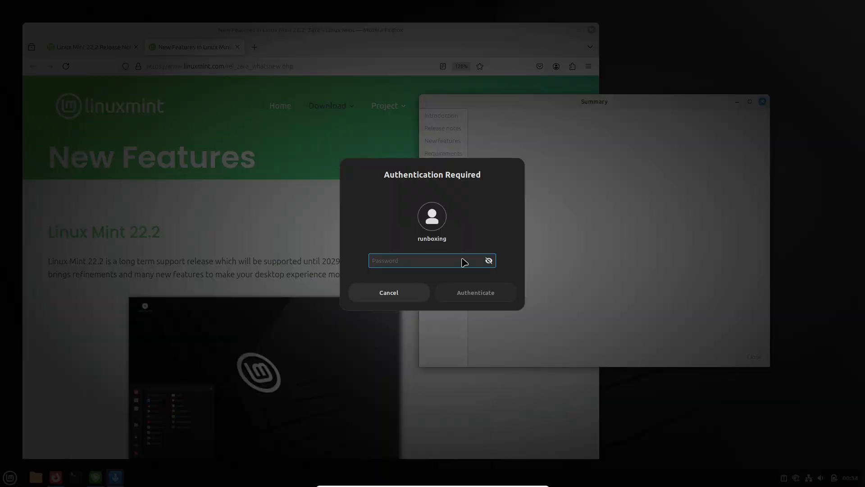
text(••)
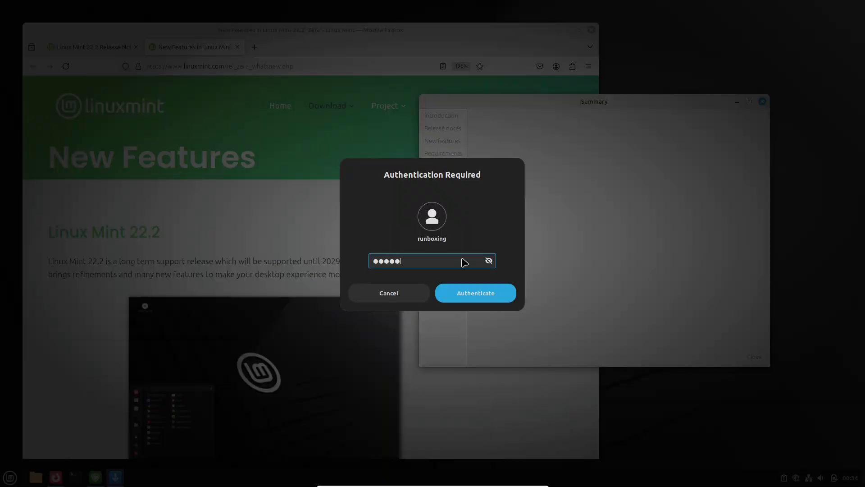
click(474, 292)
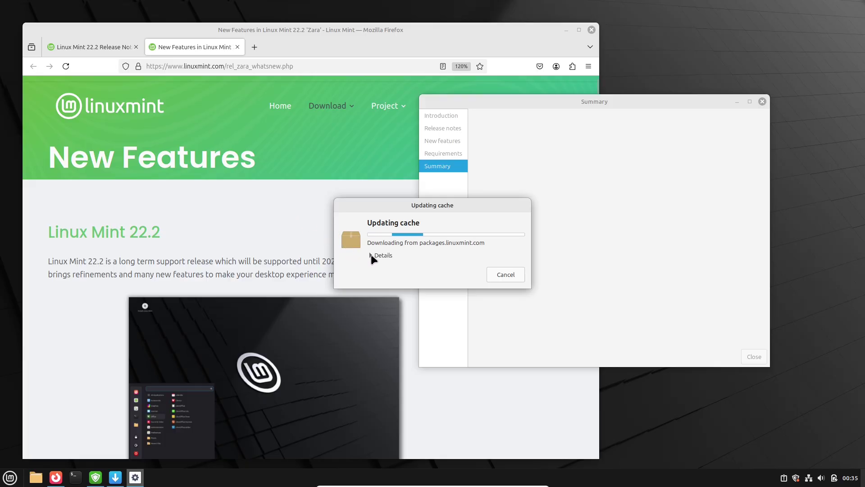
Expand the cache update's download details, move and enlarge its window, and look through the package list.
click(371, 256)
drag(482, 209, 644, 131)
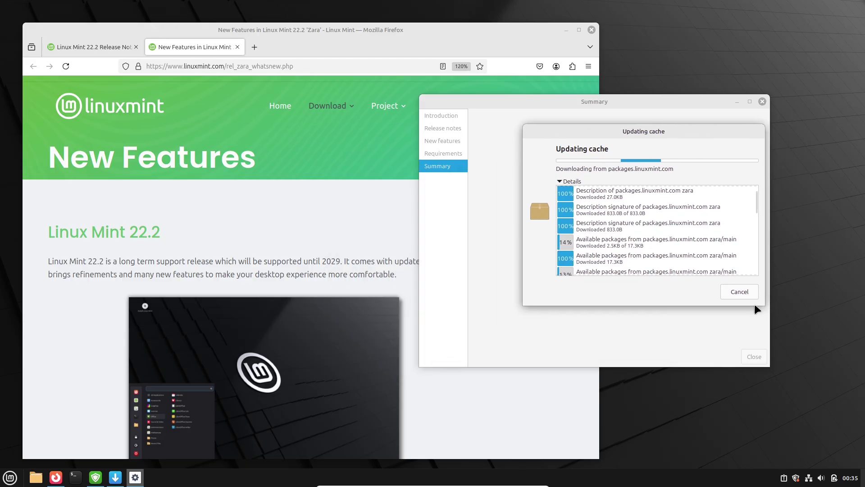
drag(766, 306, 825, 442)
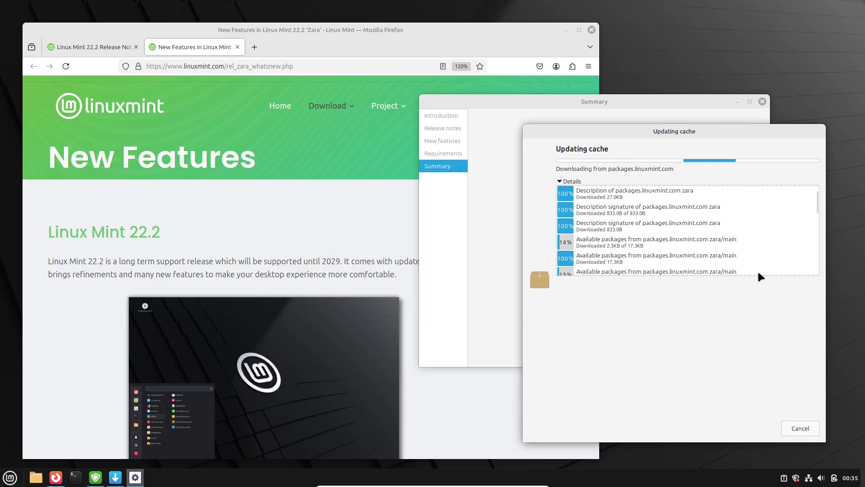
drag(821, 207, 808, 189)
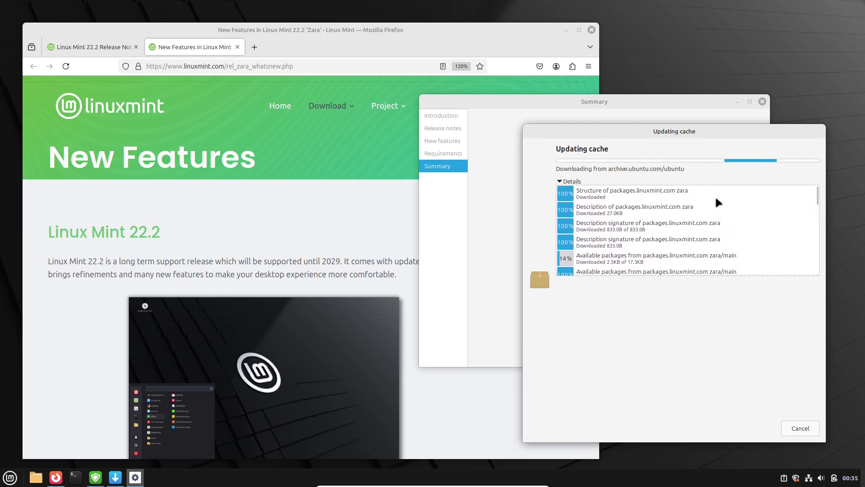
Read the New Features page to its end in a narrowed browser window, and expand the package installation details.
click(191, 238)
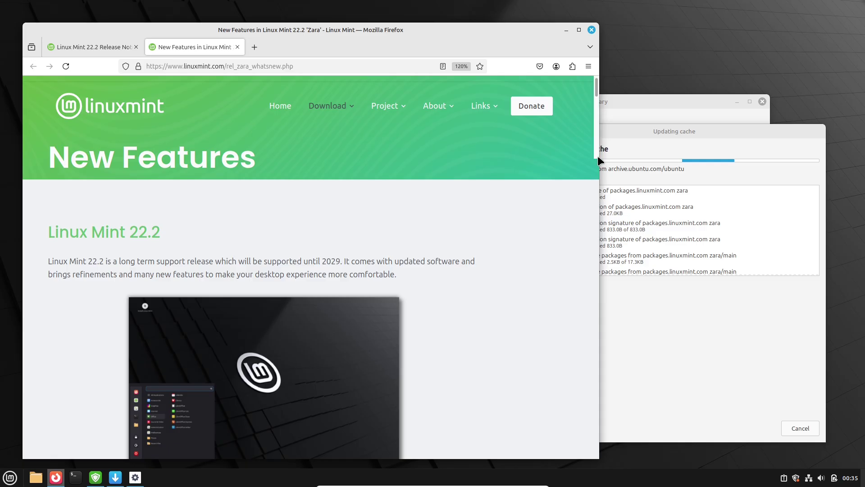
drag(599, 155, 469, 154)
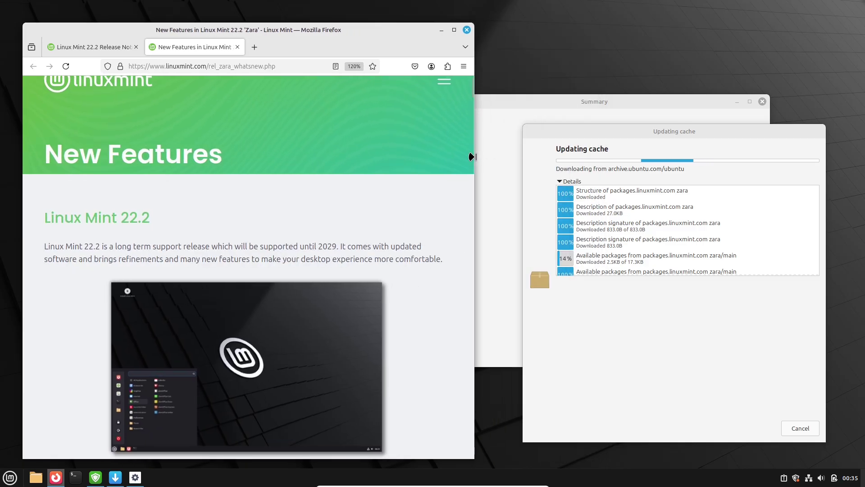
drag(472, 90, 451, 459)
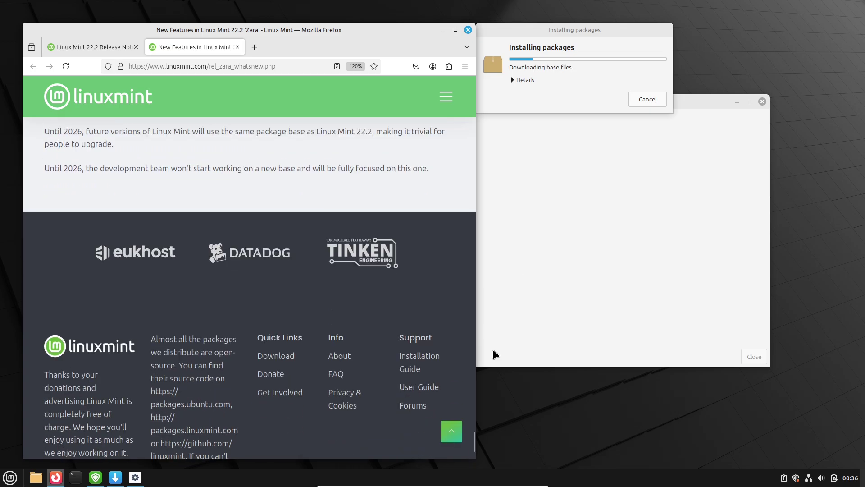
click(521, 80)
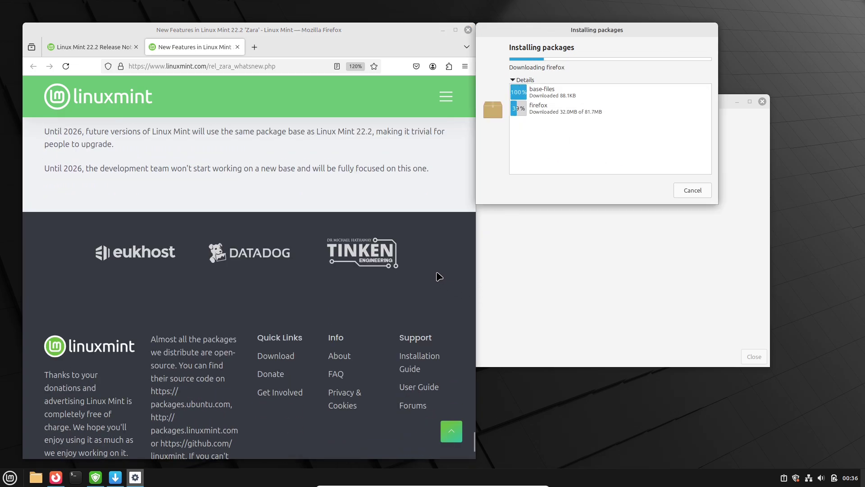
Return the New Features page to its heading and do the same with the Release Notes page in the other tab.
click(440, 277)
drag(473, 439, 462, 81)
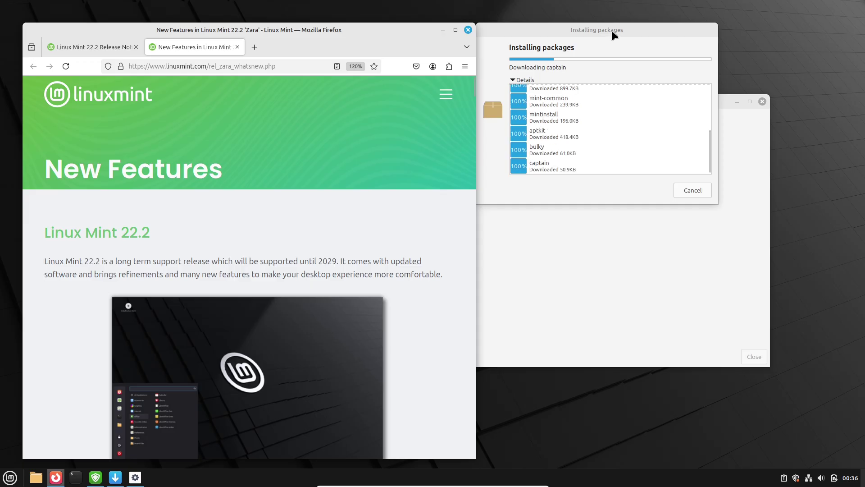
click(107, 47)
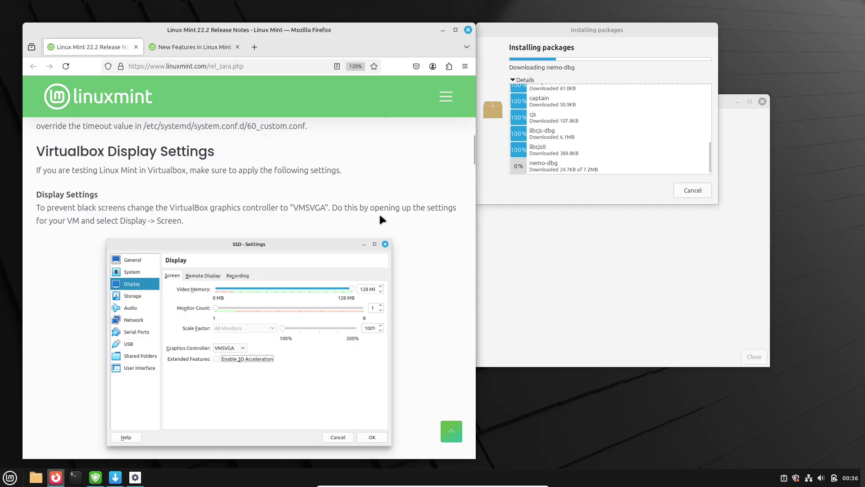
drag(472, 147, 472, 79)
Expand the download details of the running package installation to follow its progress.
drag(598, 37, 623, 109)
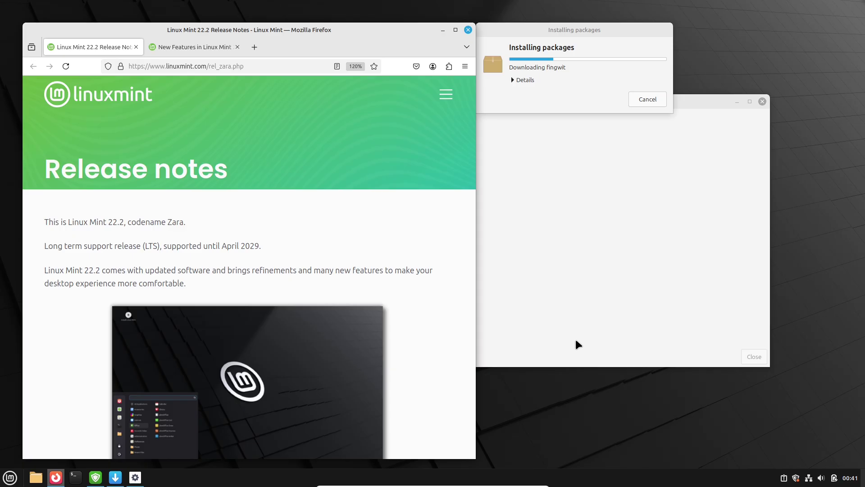
click(525, 80)
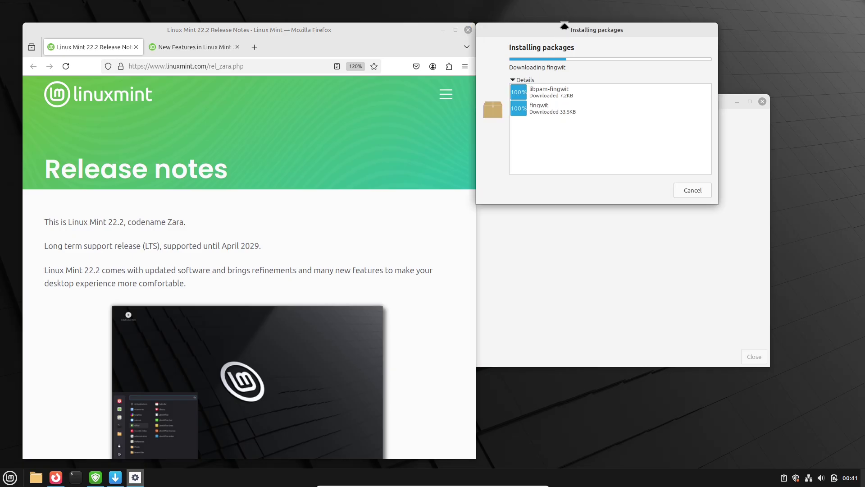
drag(556, 26, 627, 64)
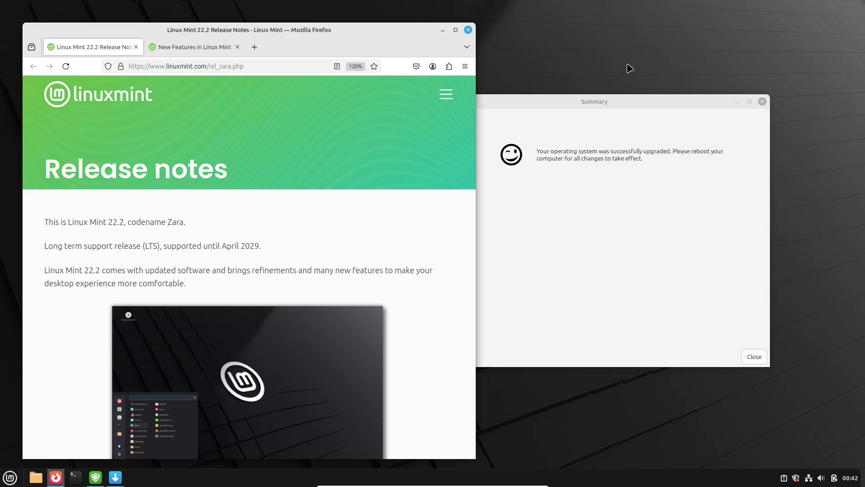
Move the upgrade Summary window aside, run neofetch in a new terminal and examine the operating system details.
drag(609, 101, 623, 189)
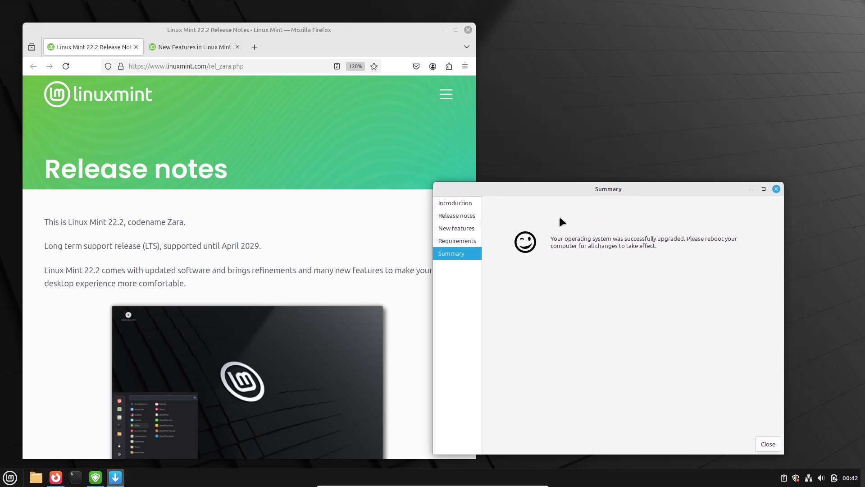
click(75, 477)
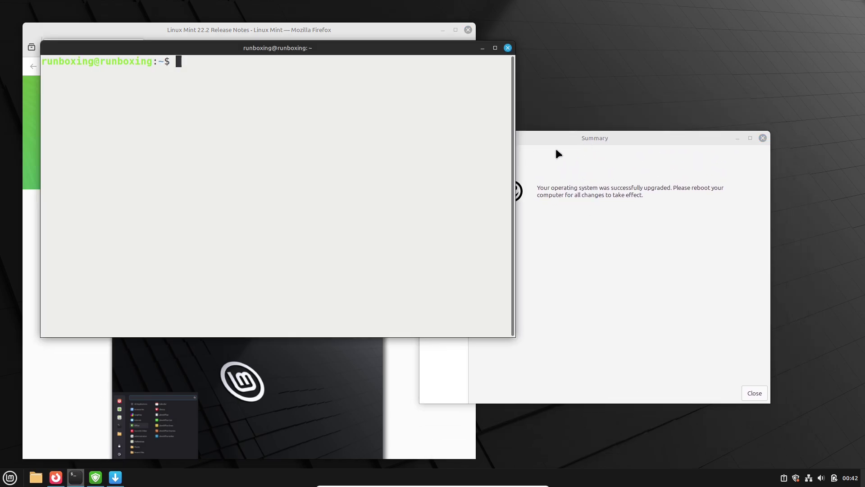
drag(613, 143, 680, 155)
click(279, 143)
text(n)
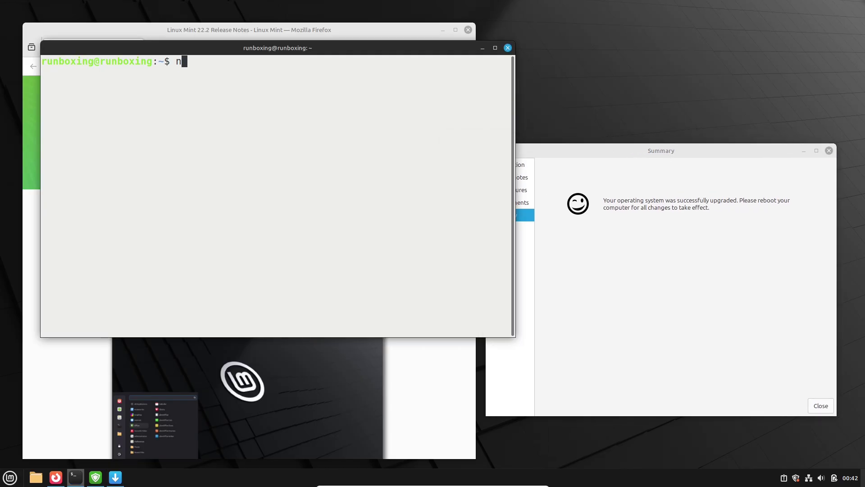
text(eofetch)
key(Return)
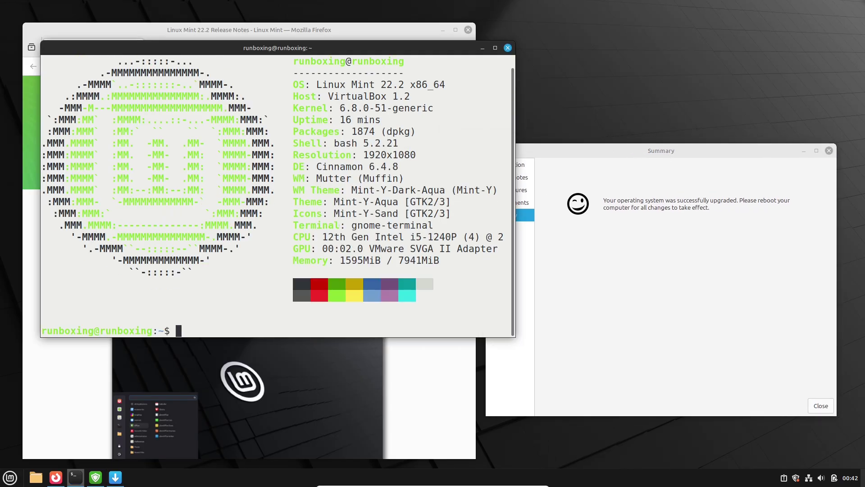
drag(317, 85, 449, 88)
drag(289, 108, 508, 108)
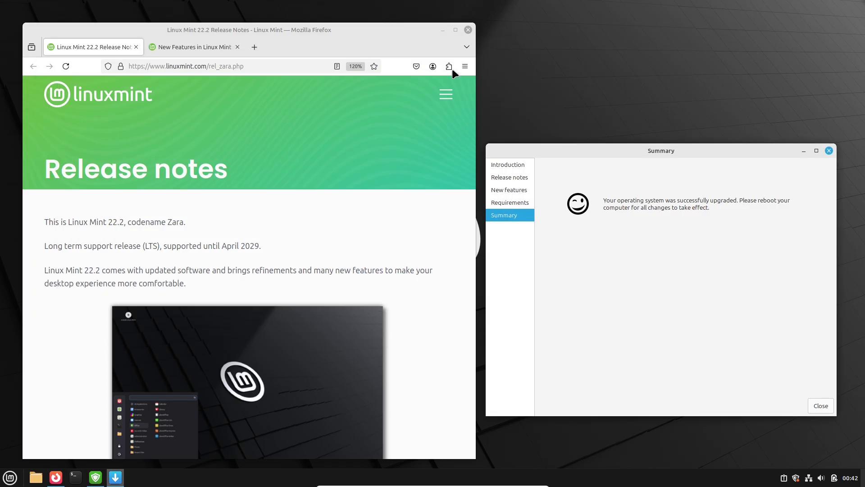
Close the terminal, the browser, the Update Manager and the upgrade wizard's Summary window.
click(508, 48)
click(468, 29)
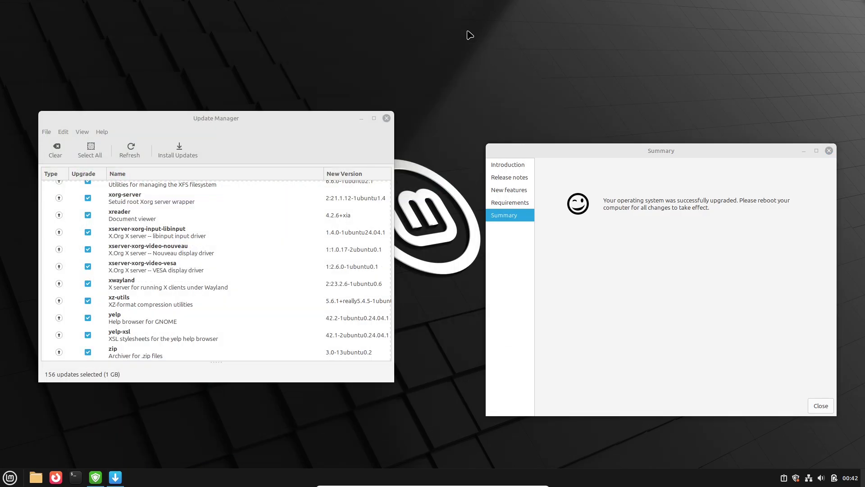
click(386, 118)
drag(565, 148, 300, 107)
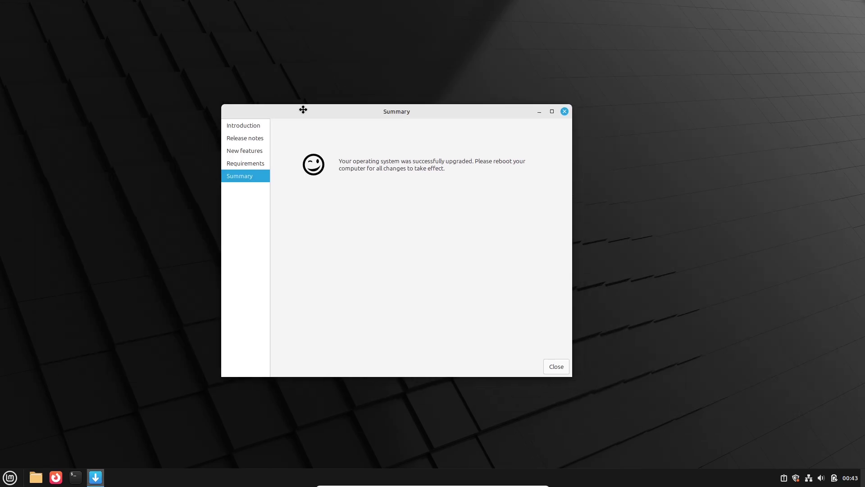
click(553, 361)
click(10, 477)
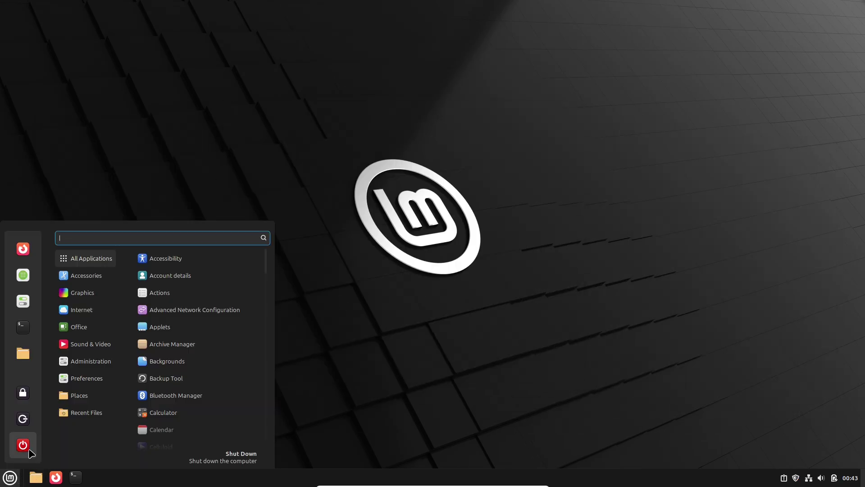
click(23, 419)
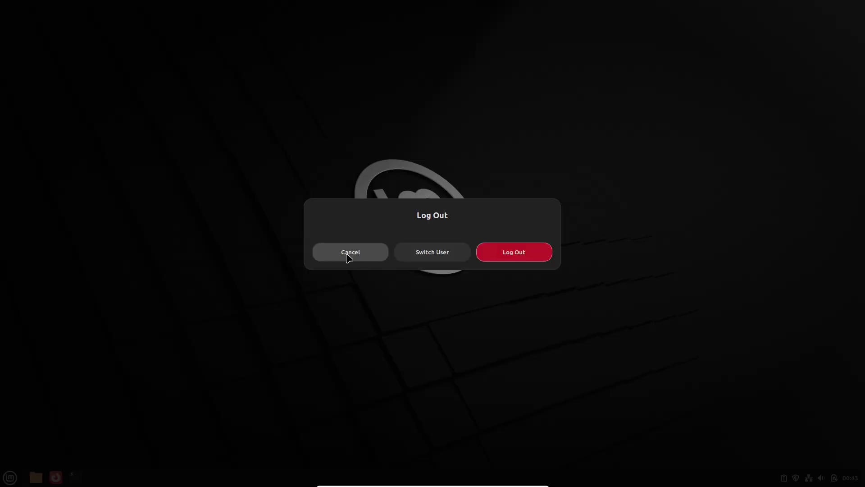
click(347, 252)
click(11, 477)
click(23, 445)
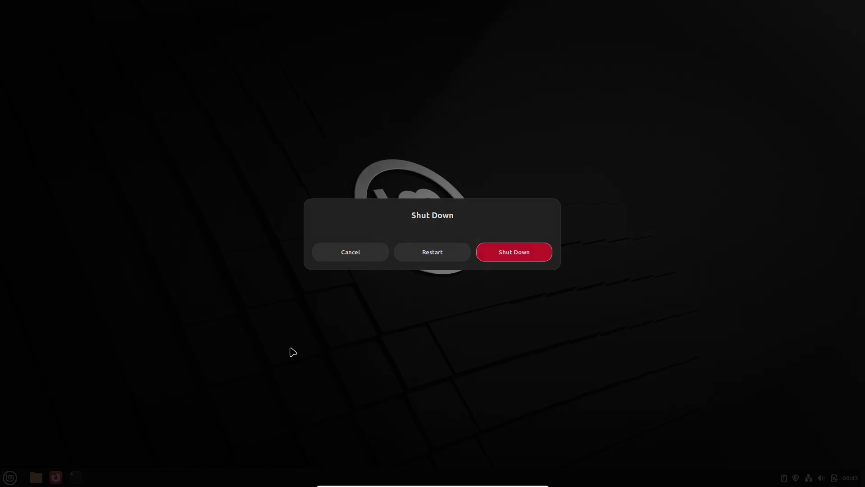
click(421, 264)
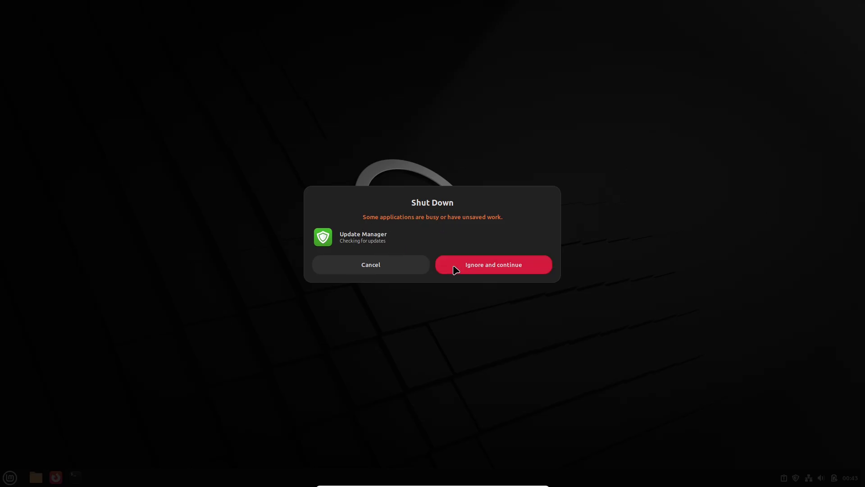
click(369, 265)
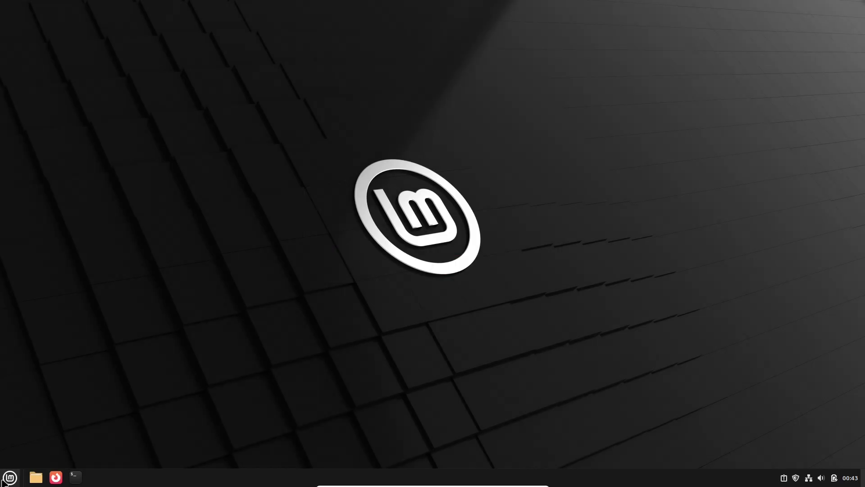
Open the Update Manager, view its update list in a maximized window once the check ends, and close it.
right_click(796, 477)
click(810, 429)
click(8, 479)
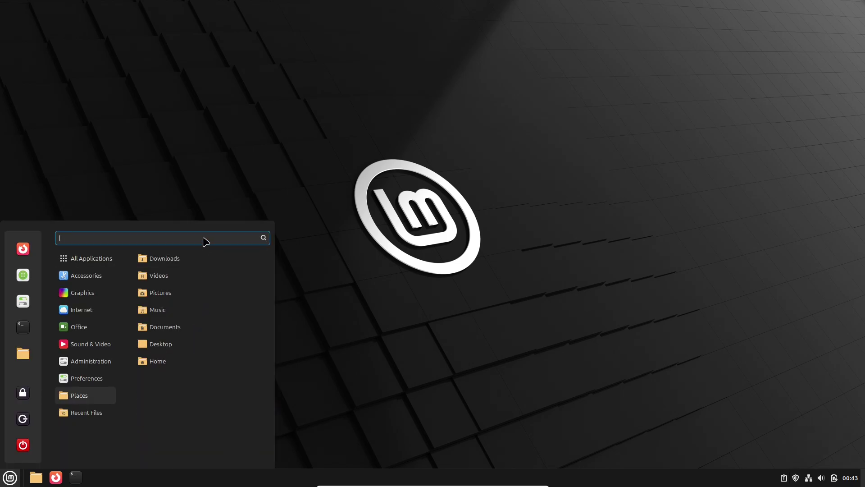
text(up)
click(204, 259)
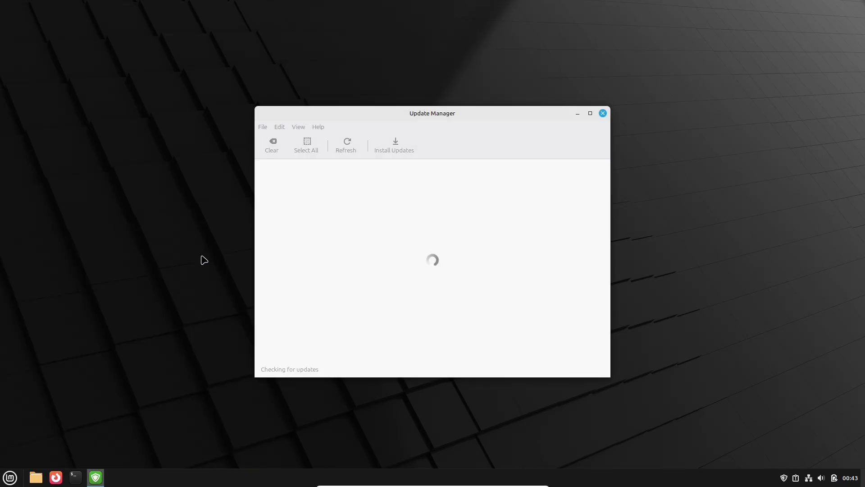
click(591, 114)
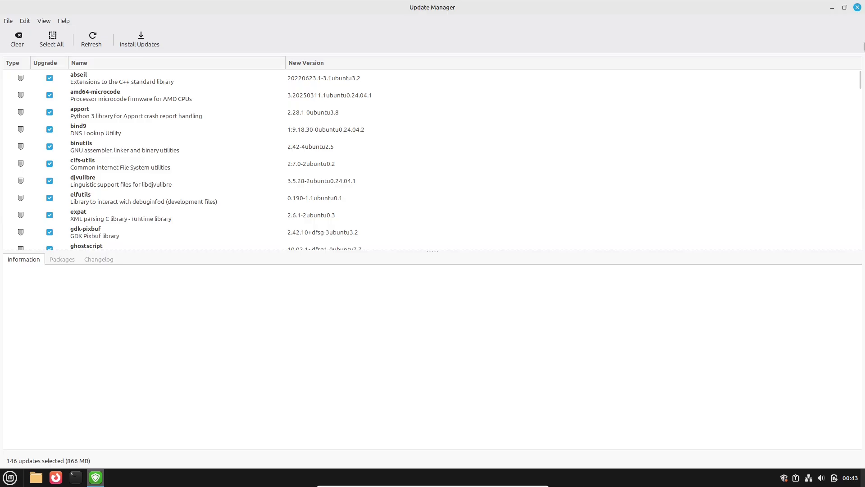
click(858, 7)
Restart the computer to put the upgrade into effect.
click(11, 478)
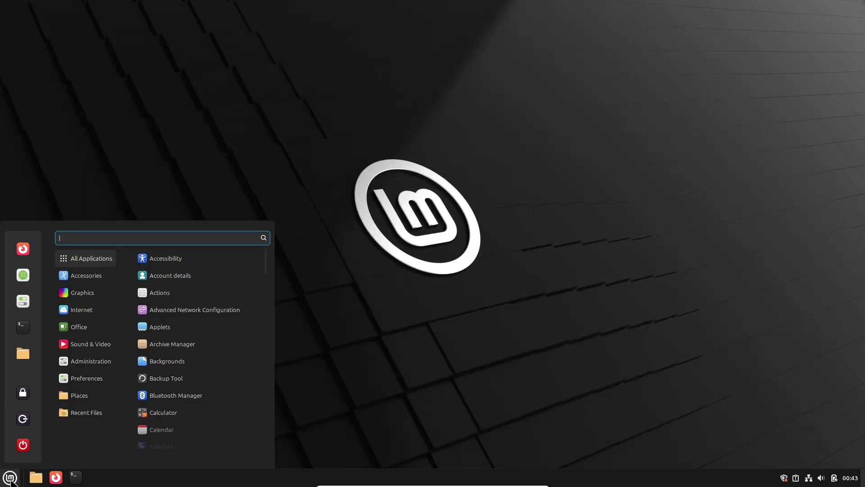
click(15, 445)
click(470, 254)
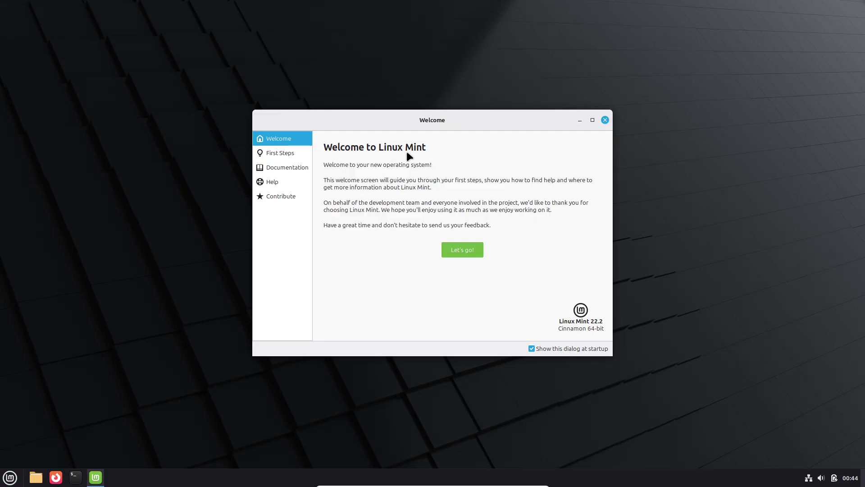
Stop the Welcome dialog from showing at startup and view its First Steps page in a maximized window.
click(532, 349)
click(290, 152)
click(593, 120)
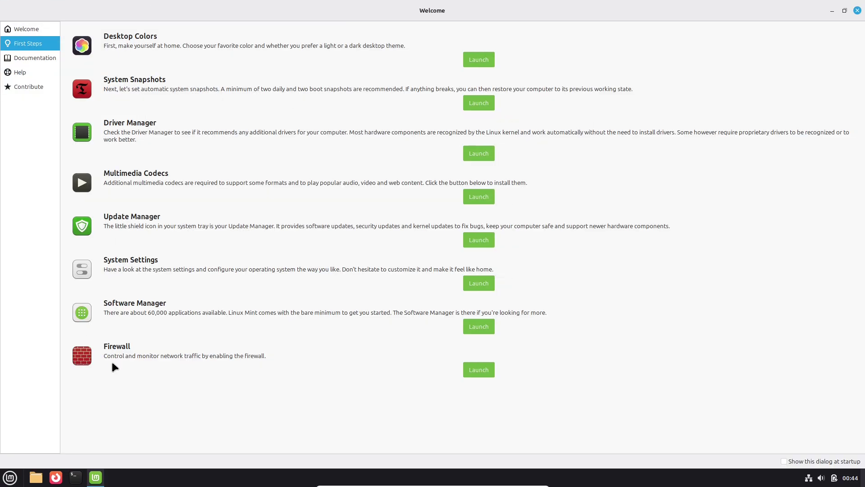
Browse the Documentation, Help and Contribute pages of the Welcome window and close it.
click(45, 58)
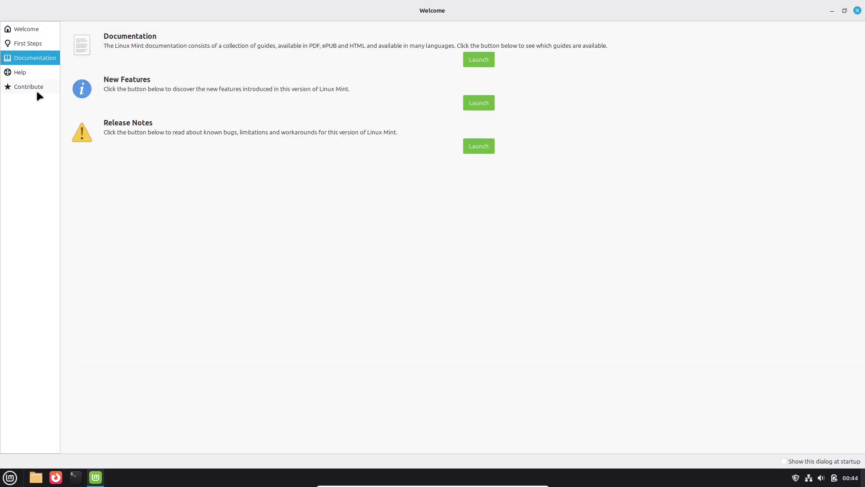
click(35, 75)
click(34, 87)
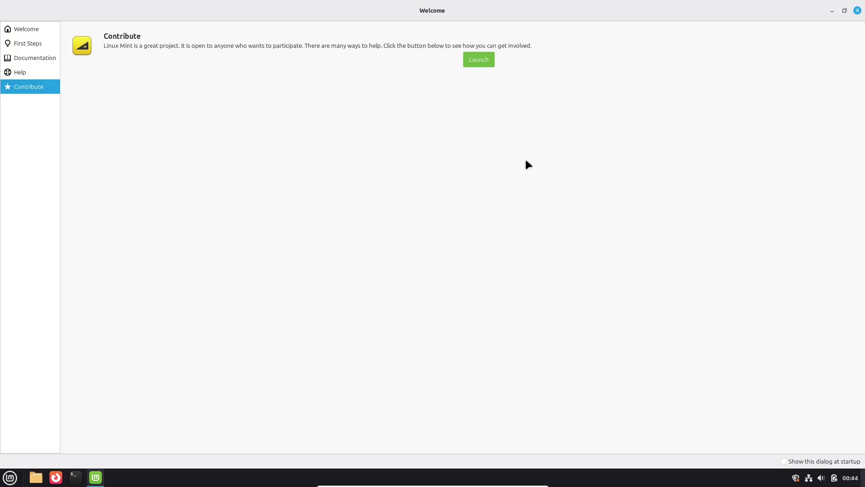
click(856, 12)
Find and open System Info, check the Cinnamon version and operating system entries, and close the window.
click(10, 478)
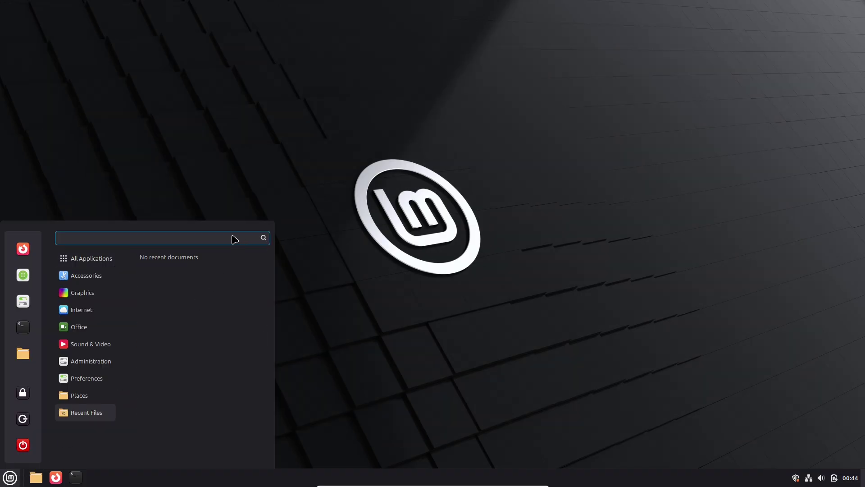
text(info)
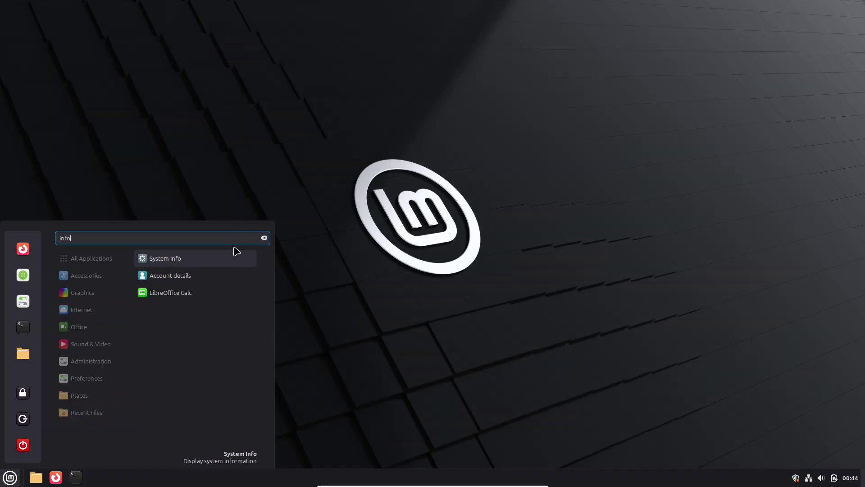
click(231, 257)
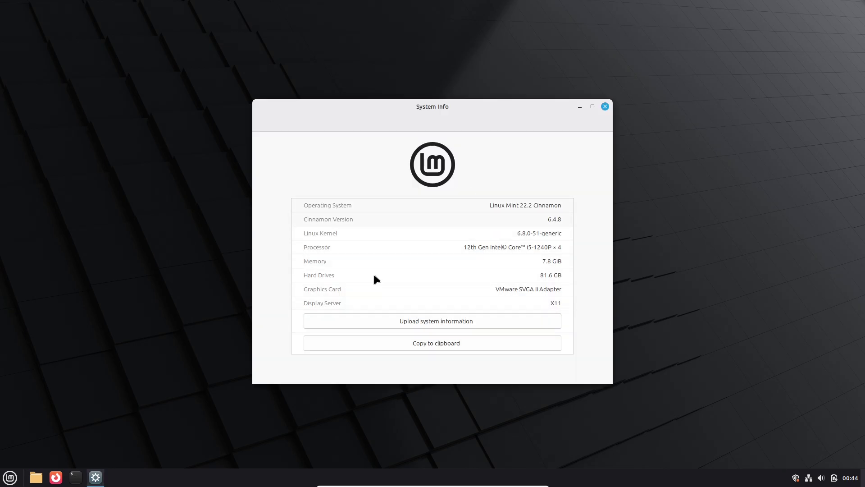
double_click(555, 219)
triple_click(490, 204)
click(605, 106)
Open the Update Manager, look through the available updates to the end of the list and start installing all selected ones.
key(super)
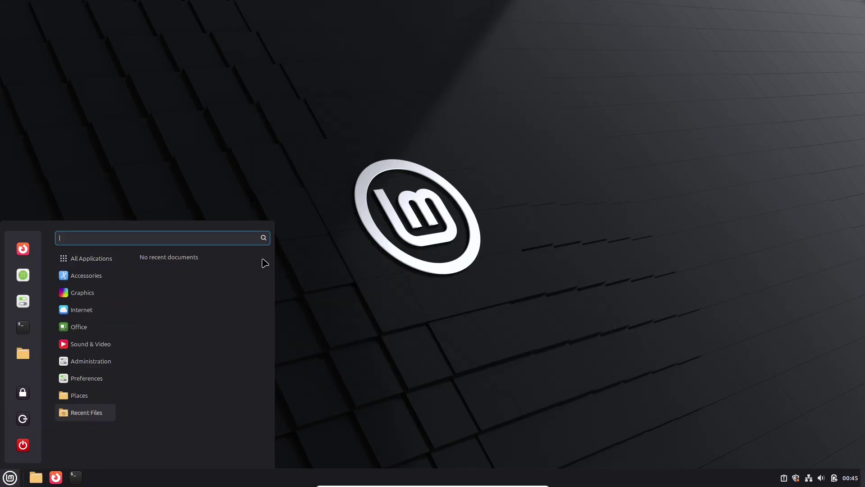
text(upda)
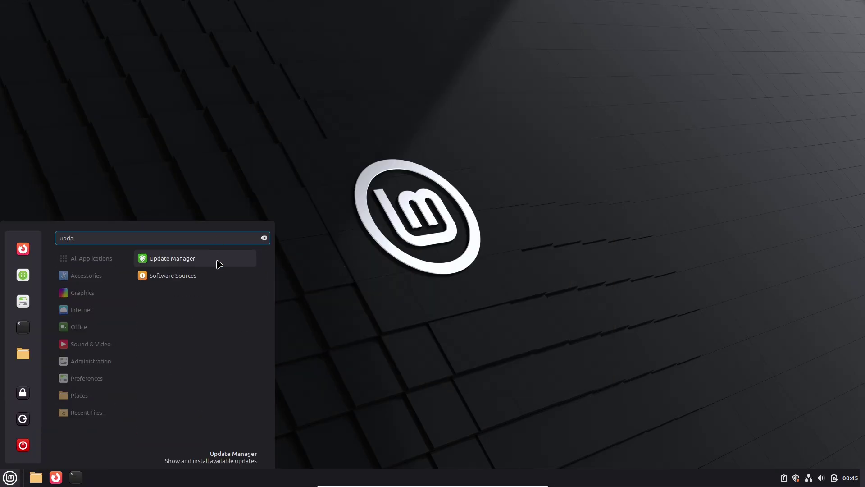
click(218, 260)
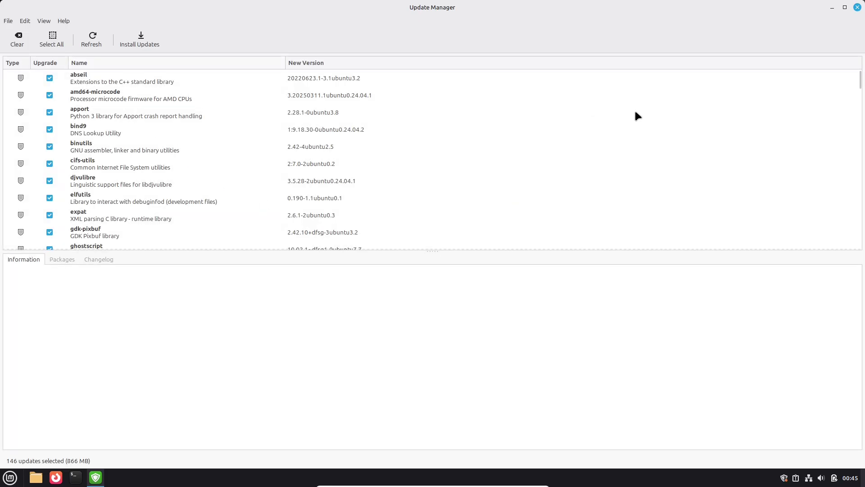
drag(857, 86, 850, 257)
click(147, 40)
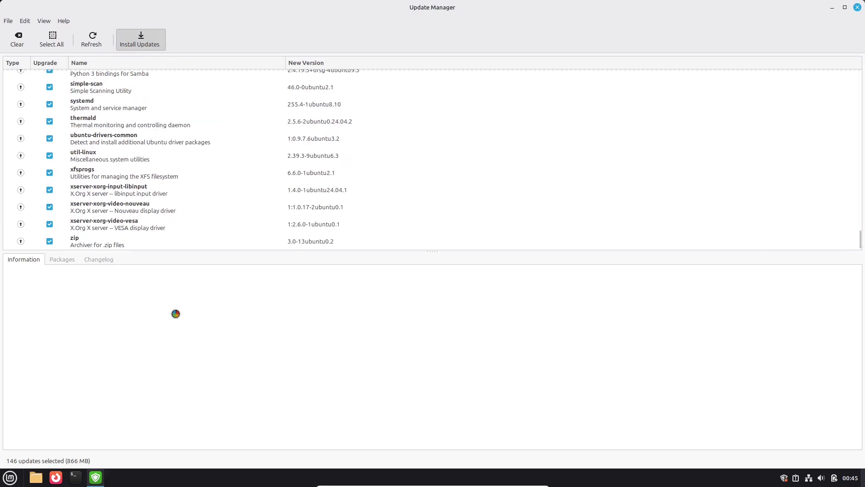
Authorize the update installation by entering the account password in the authentication dialog.
click(10, 479)
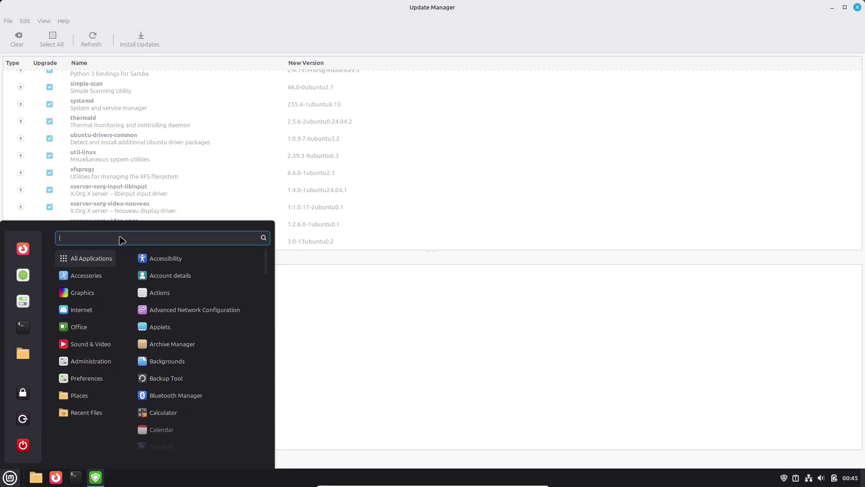
text(••)
key(ctrl+a)
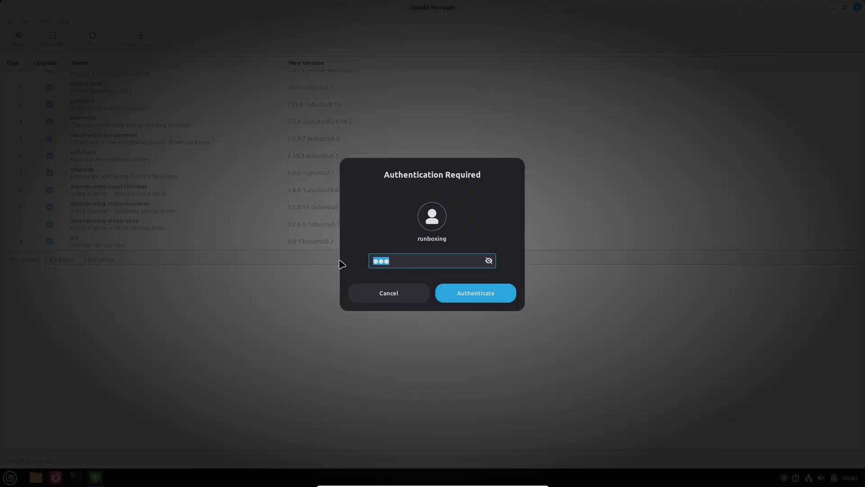
text(•••••)
key(Return)
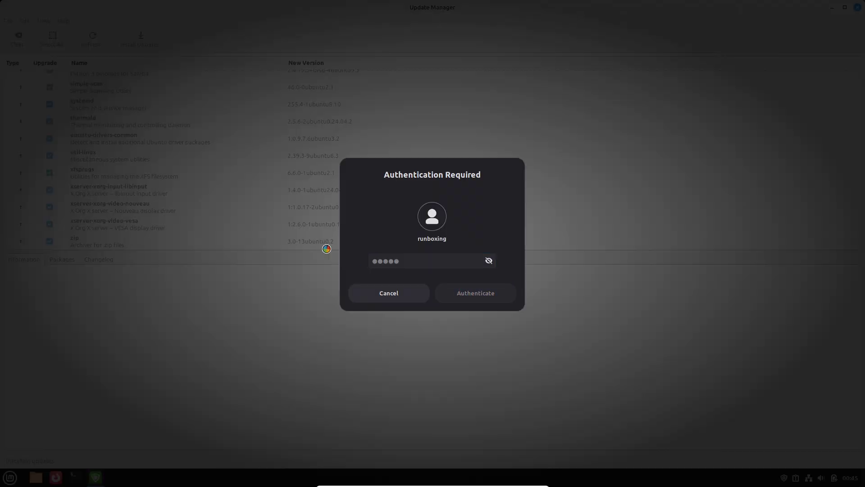
Search the installed applications for the sticky notes app and launch Notes.
click(11, 478)
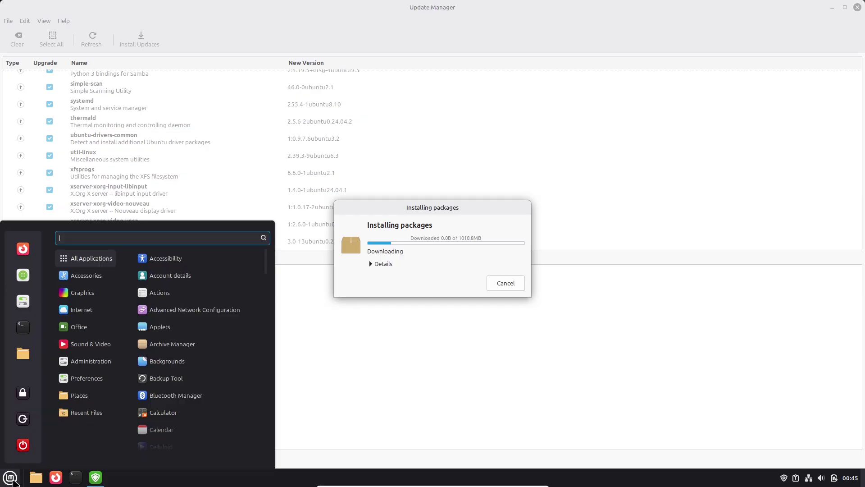
text(stid)
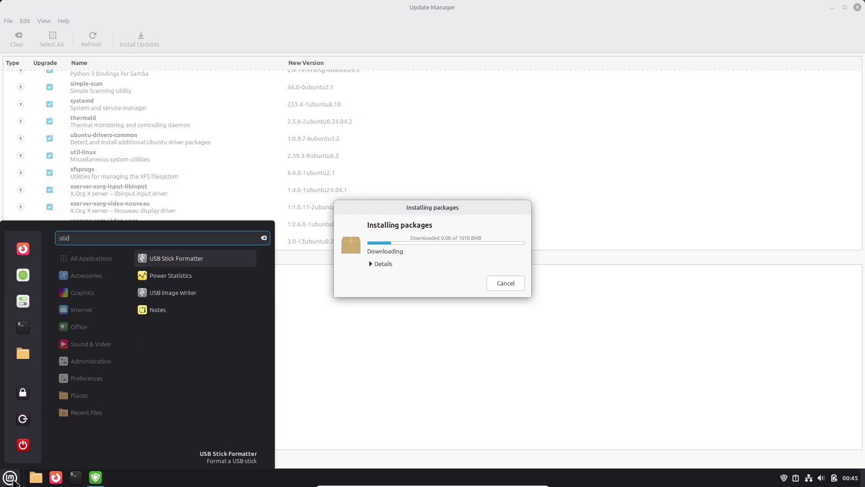
click(157, 310)
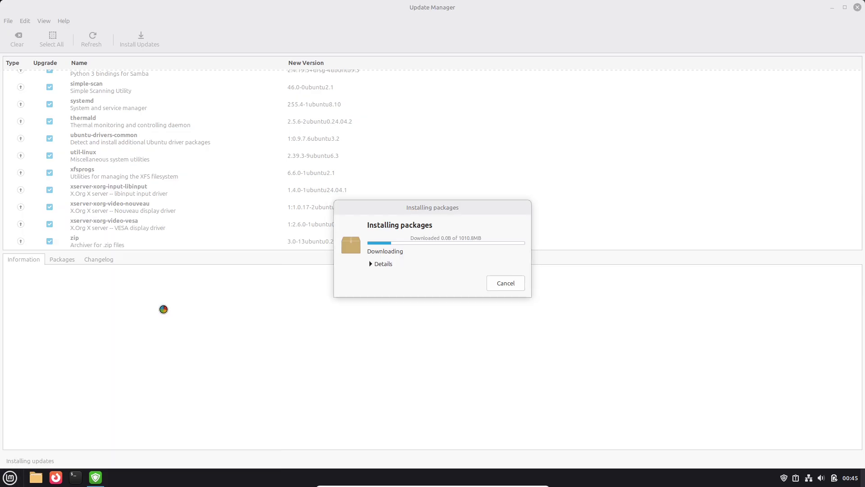
click(371, 28)
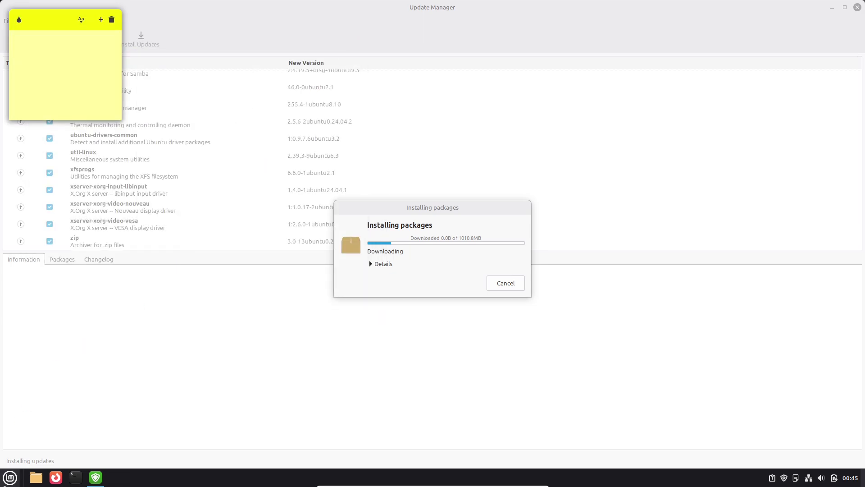
Enlarge the application menu and look through its Preferences and Places categories.
click(10, 477)
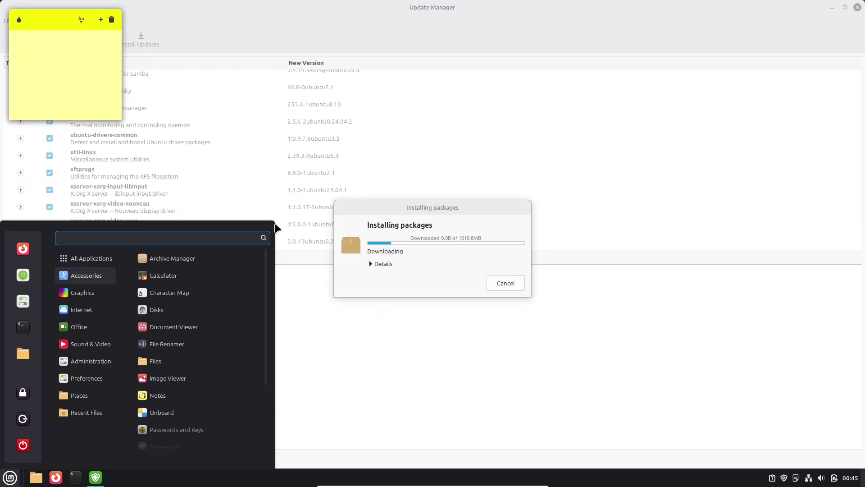
drag(273, 223, 444, 84)
mouse_move(95, 239)
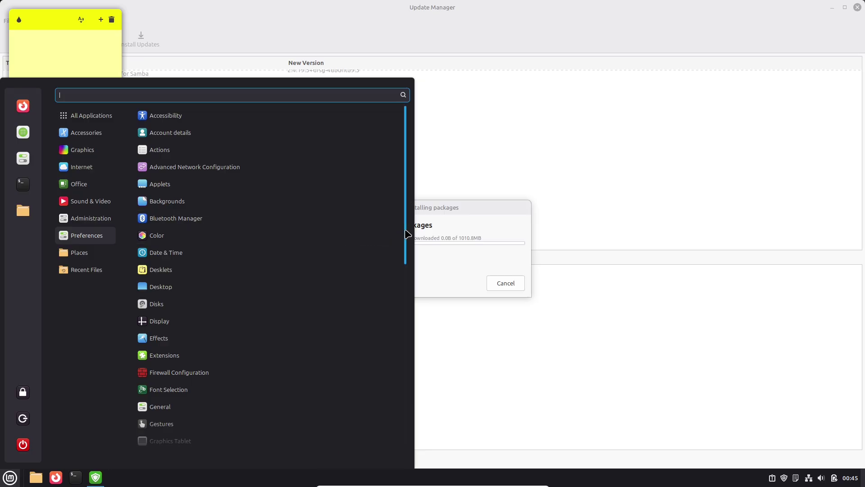
drag(406, 232, 404, 447)
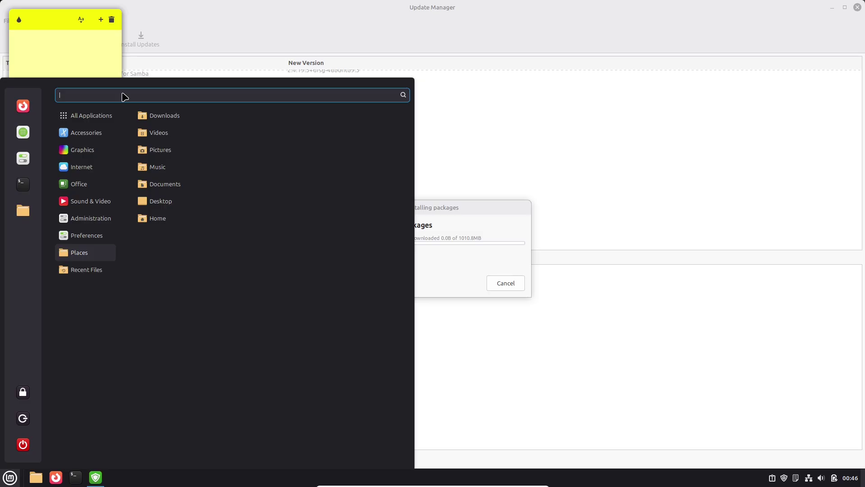
Find and open the Welcome window, browse the First Steps page to its end and show the Documentation page.
text(we)
click(171, 133)
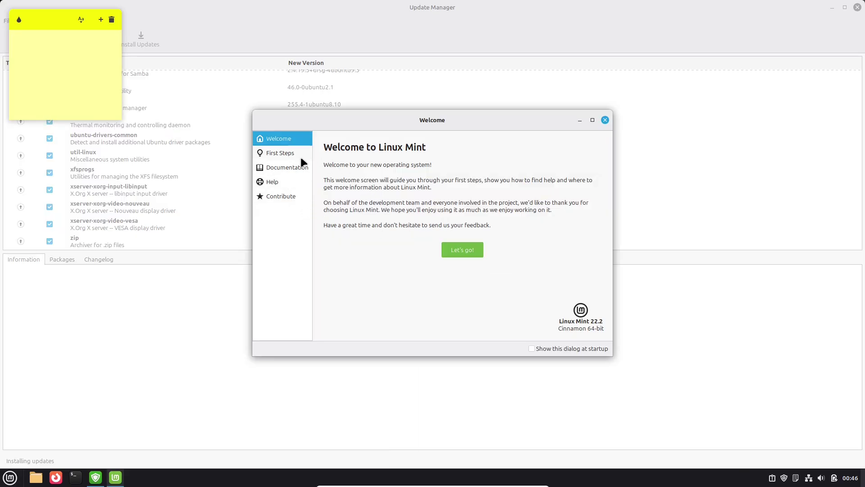
click(302, 157)
drag(610, 204, 594, 317)
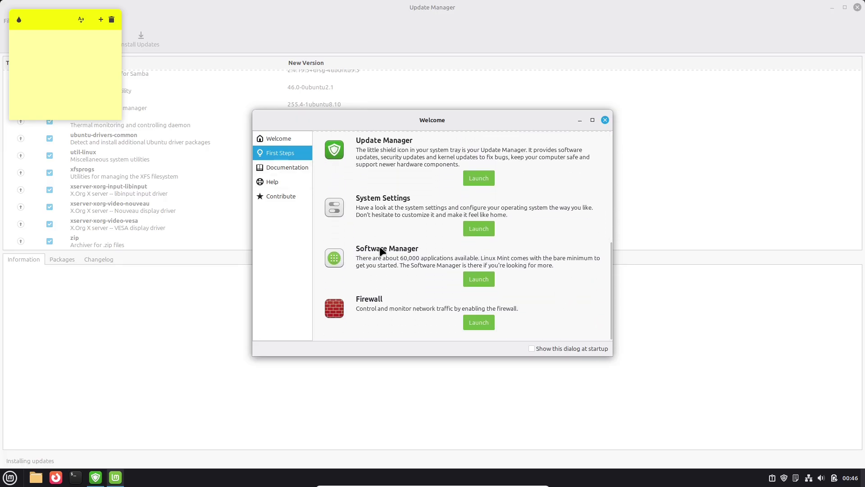
click(283, 166)
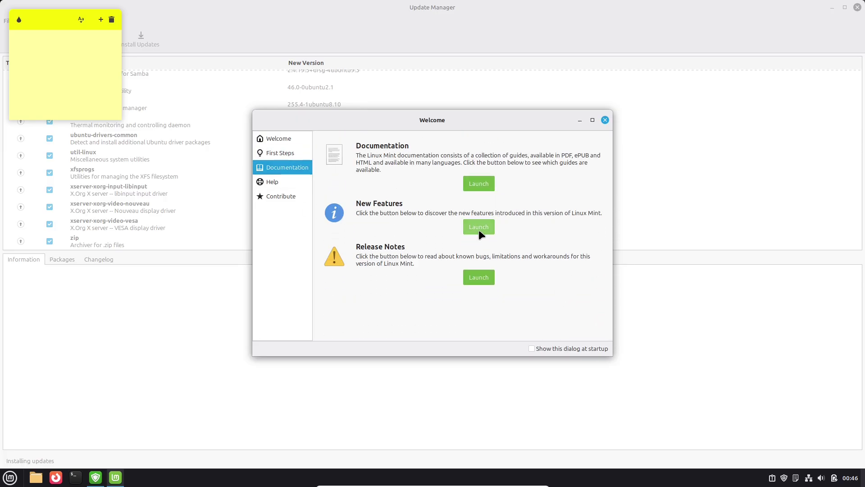
Open the Linux Mint 22.2 release notes and highlight "HWE Kernel 6.14." under the HWE kernel issues.
click(472, 275)
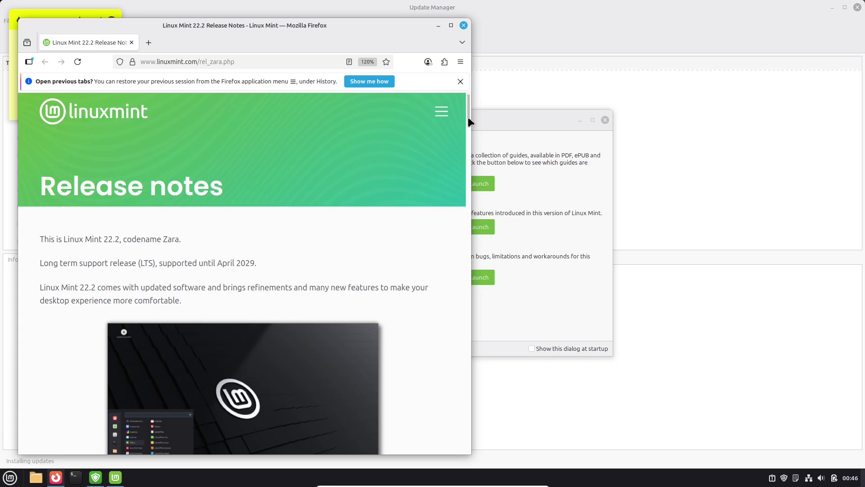
drag(468, 117, 465, 143)
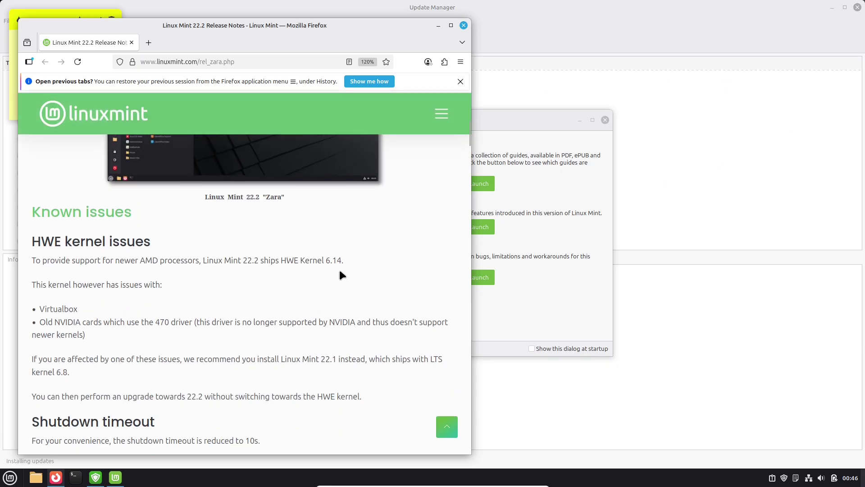
triple_click(295, 258)
drag(280, 283, 350, 287)
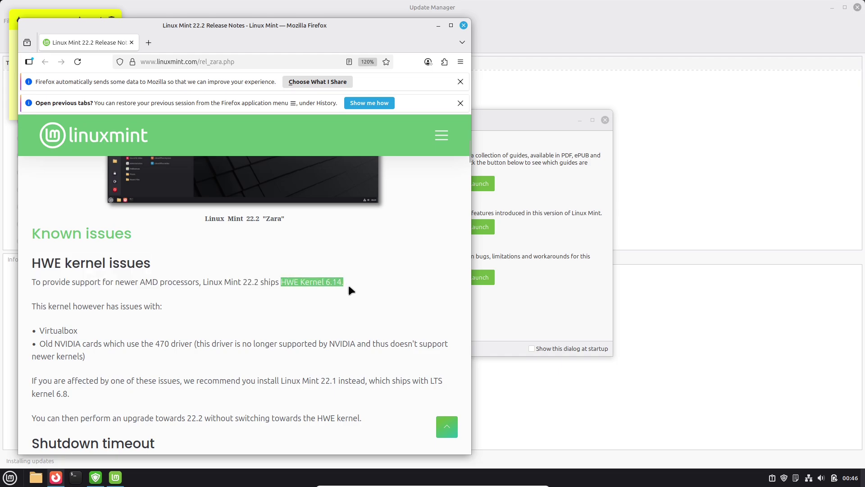
Bring the Update Manager forward, expand the details of the Installing packages dialog and move the dialog aside.
click(571, 274)
click(500, 75)
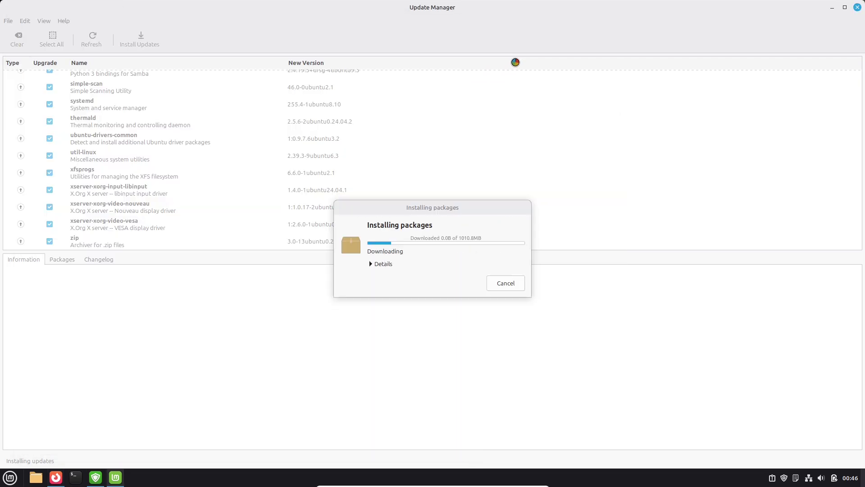
click(370, 263)
drag(455, 205, 589, 141)
Return to Firefox, look through the release notes to the end, and close the browser and the Welcome window.
click(56, 478)
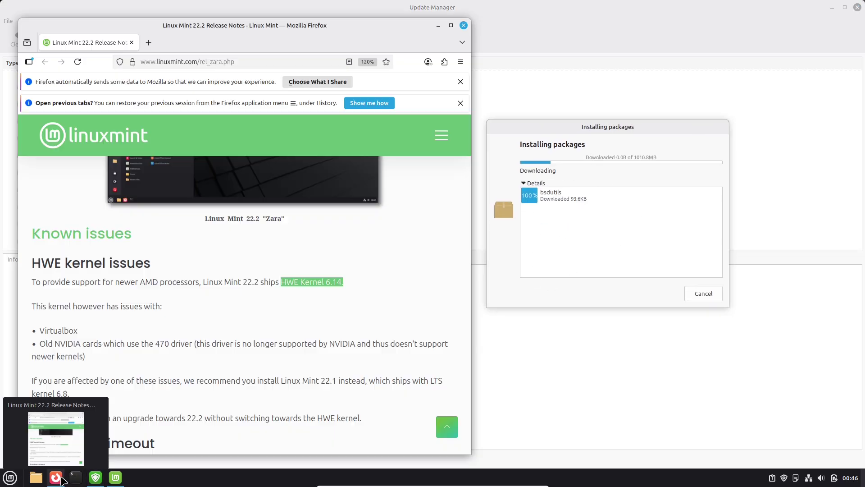
drag(468, 155, 454, 455)
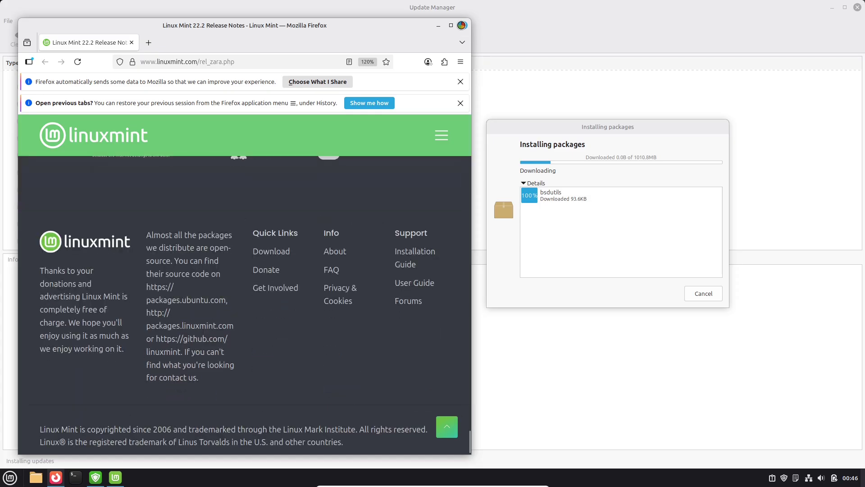
click(463, 25)
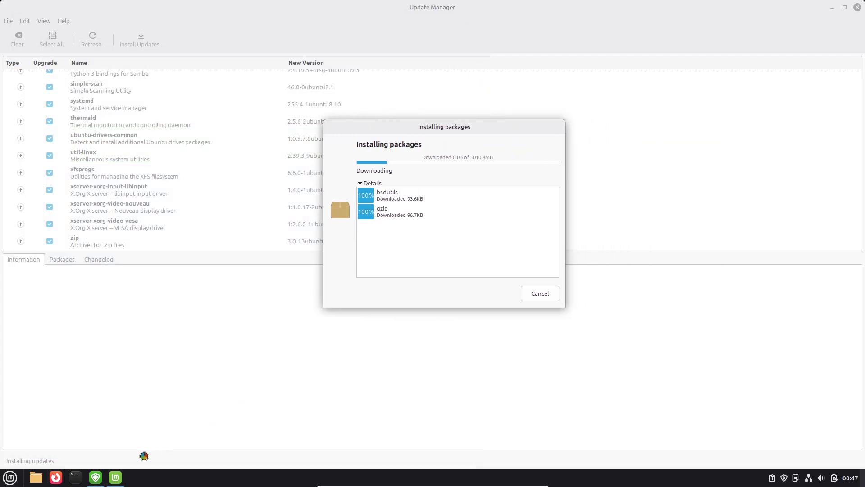
click(116, 477)
click(603, 121)
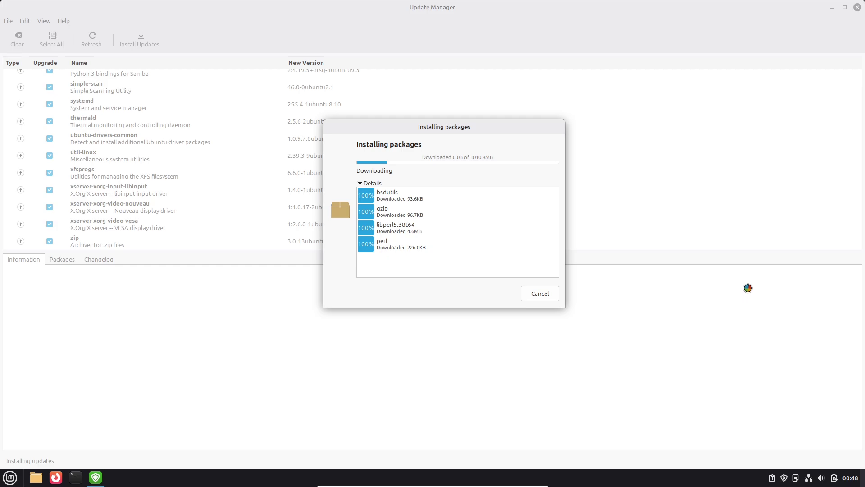
Open System Reports from the system tray and hide the Update Manager window.
click(784, 479)
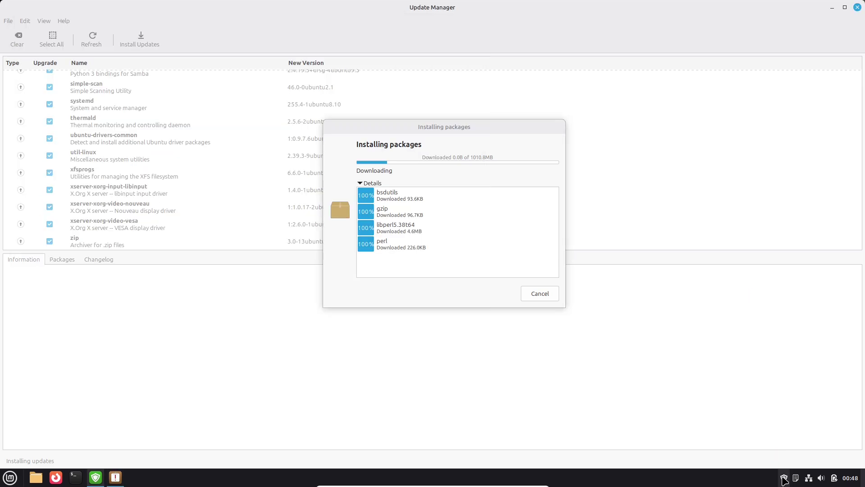
click(784, 480)
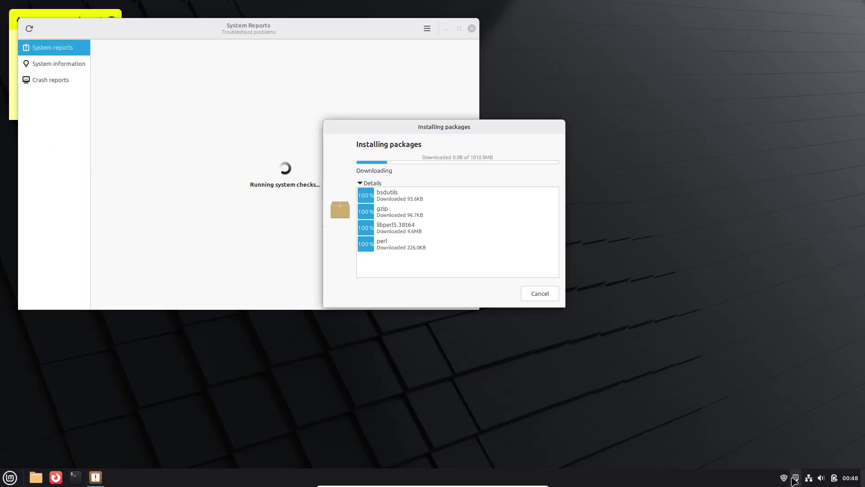
Check the network, sound, power and calendar applets in the system tray.
click(808, 480)
click(821, 480)
click(821, 479)
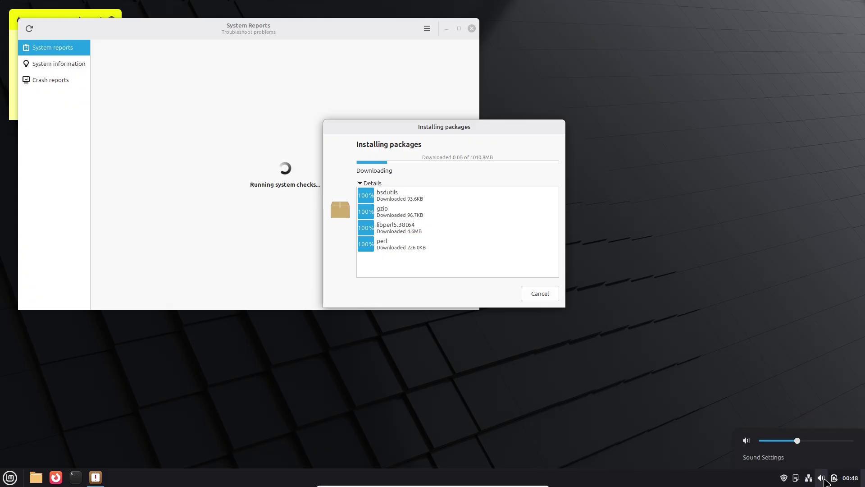
click(834, 480)
click(851, 479)
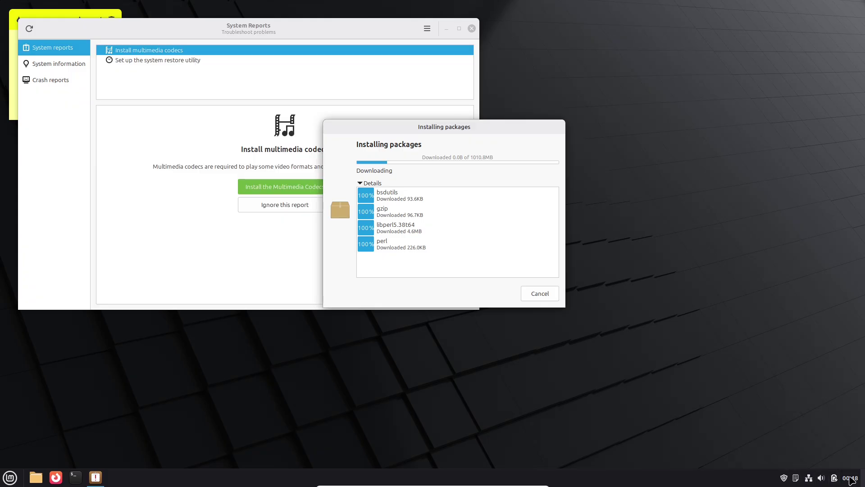
click(851, 478)
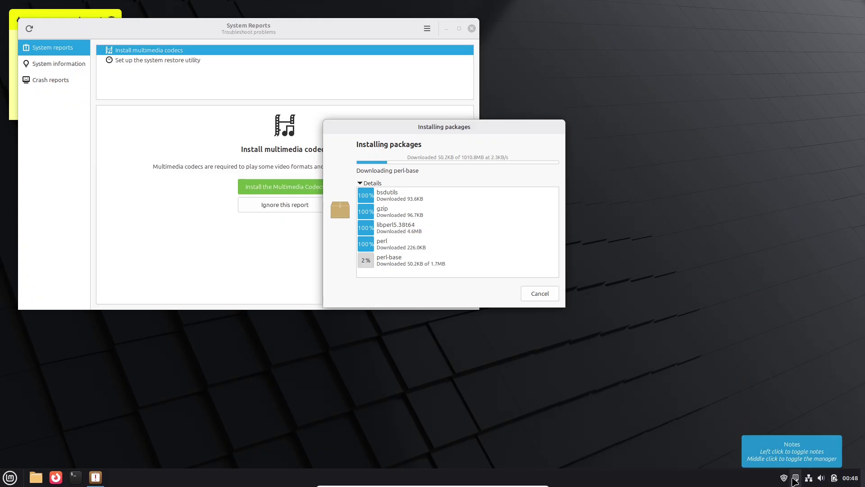
Bring the empty yellow sticky note to the front and delete it.
click(794, 481)
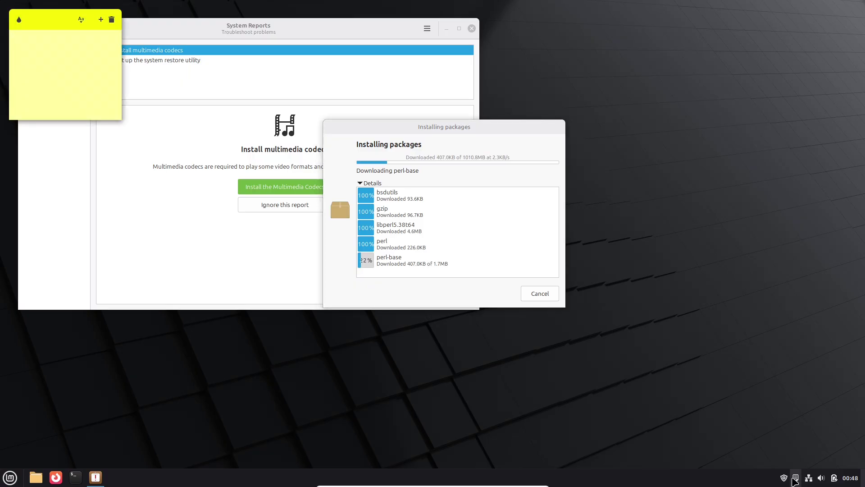
click(111, 19)
Close the System Reports window, and move the Installing packages dialog toward the middle of the desktop and enlarge it.
drag(447, 124, 590, 149)
click(345, 40)
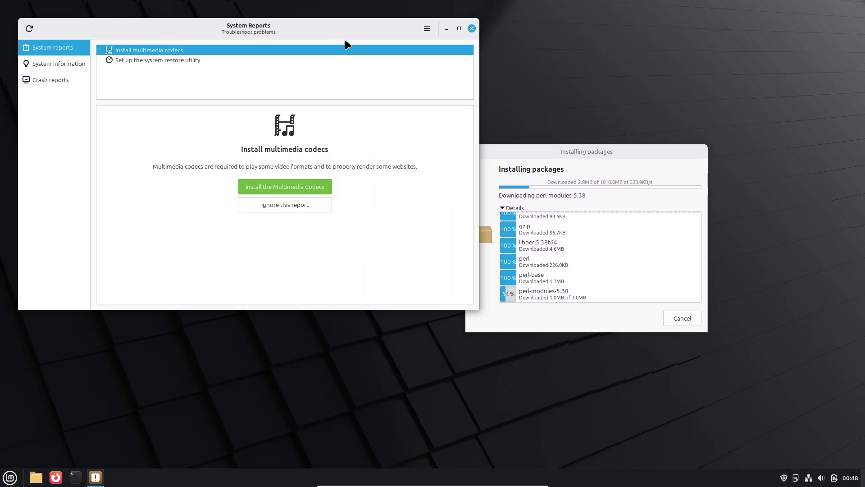
click(472, 29)
drag(651, 154, 483, 145)
drag(540, 322, 636, 391)
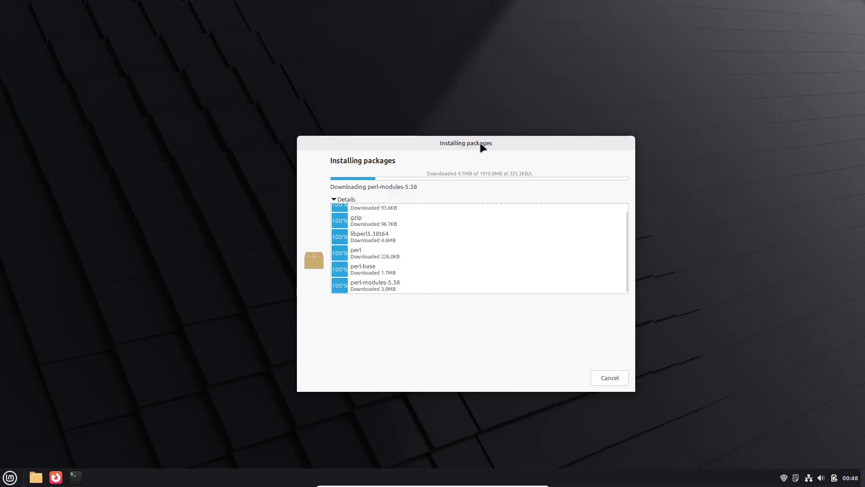